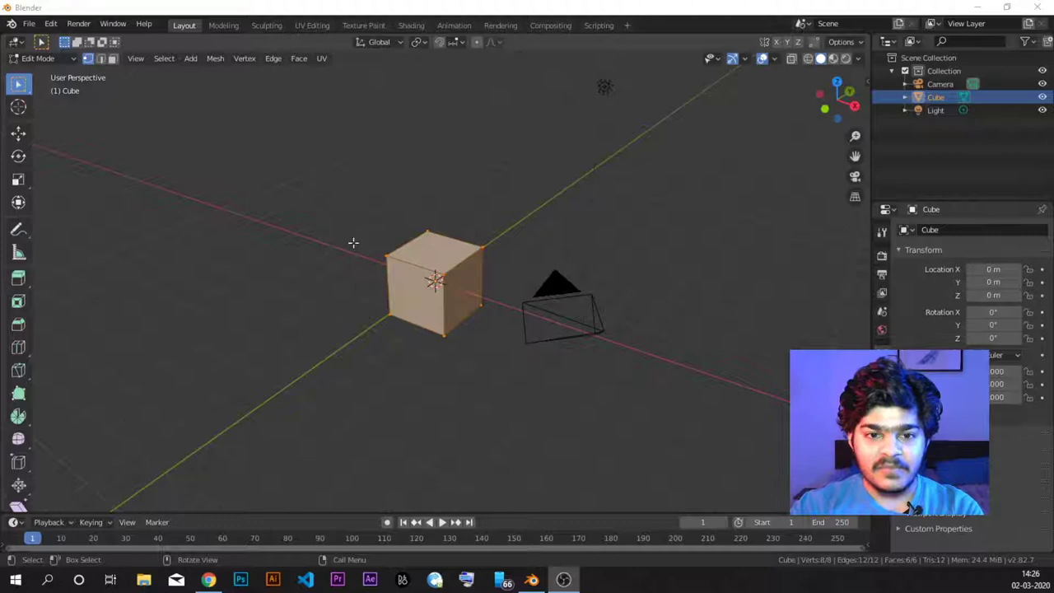
Switch the default cube from Edit Mode to Object Mode using the mode dropdown.
click(39, 58)
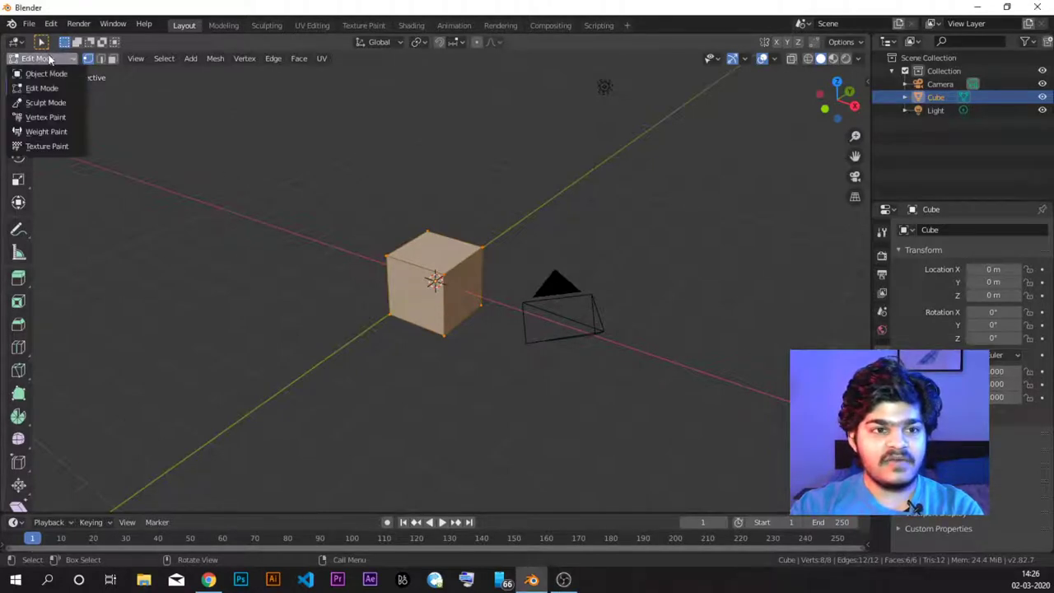
click(47, 75)
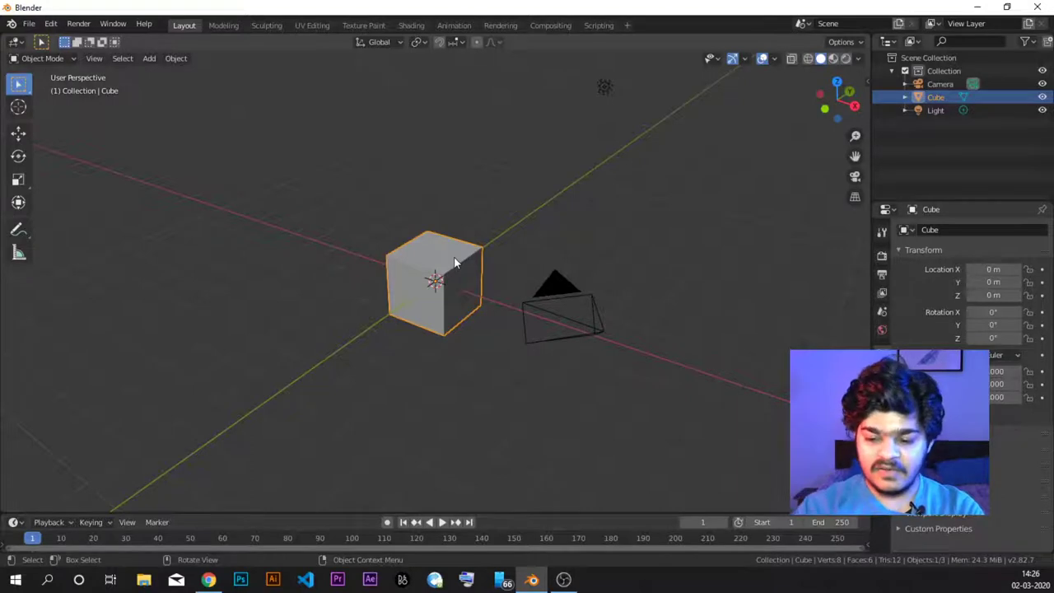
Delete the default cube and add a plane mesh at the origin.
key(Delete)
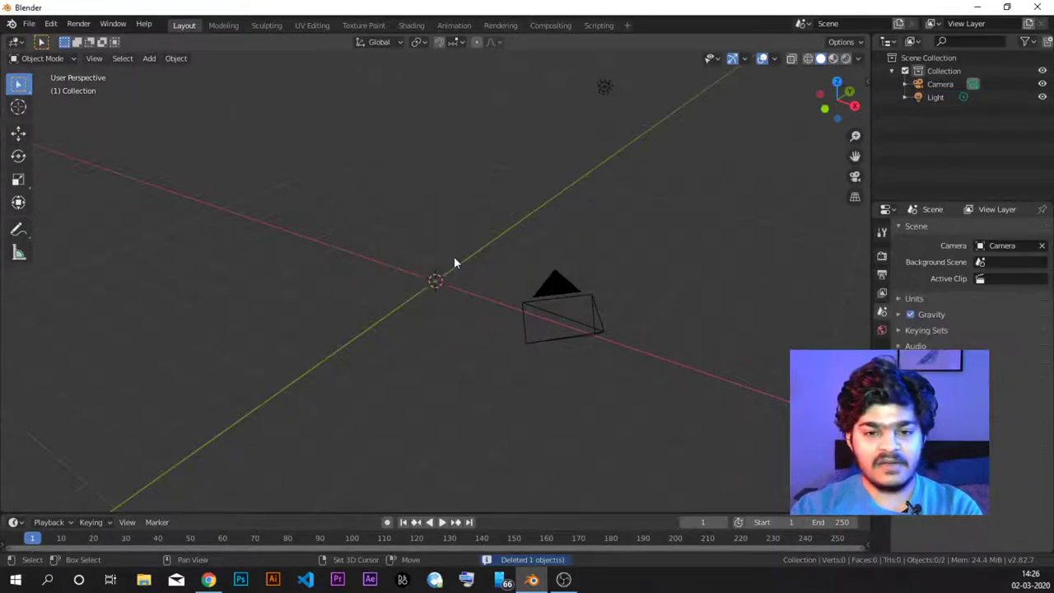
key(shift+a)
mouse_move(454, 260)
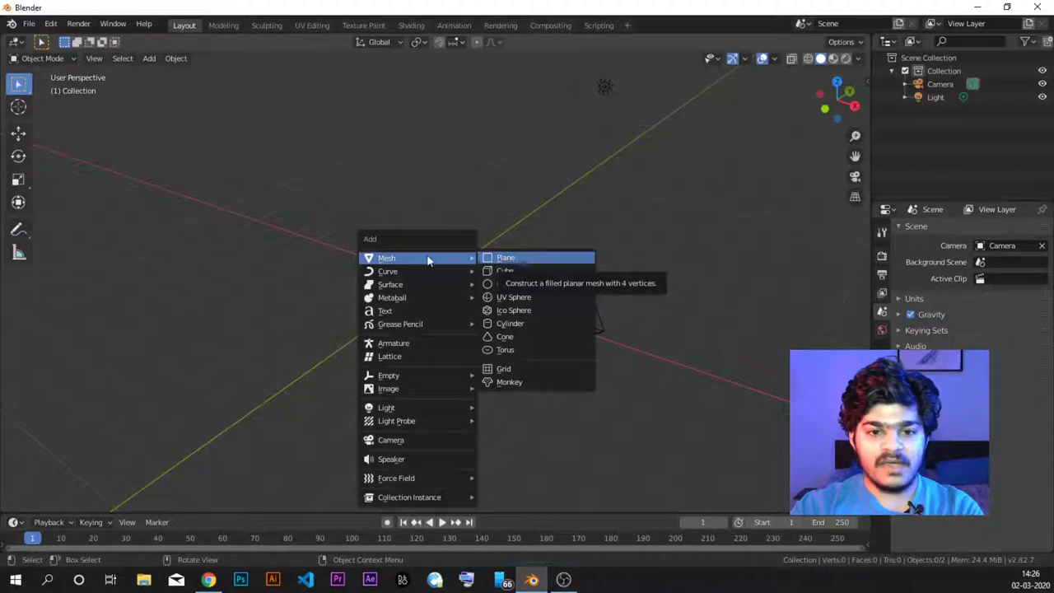
click(504, 260)
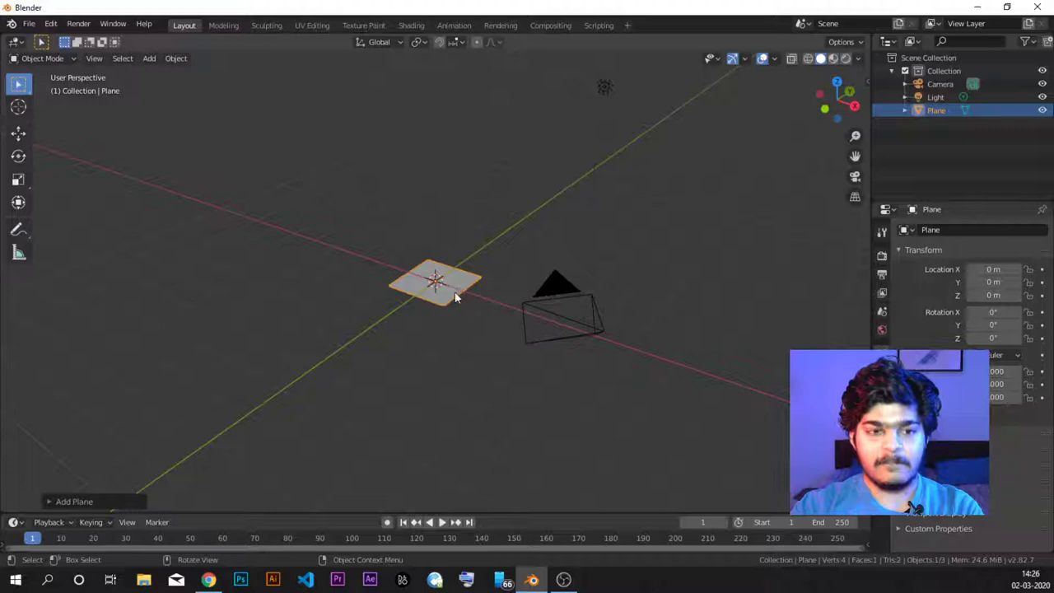
Scale the plane up into a large floor.
key(s)
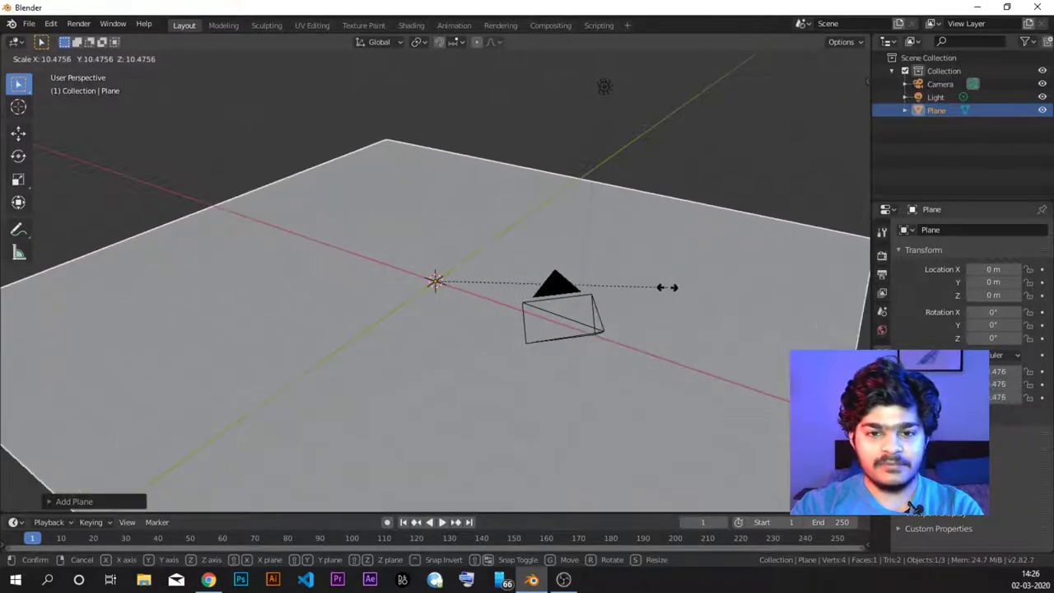
click(380, 285)
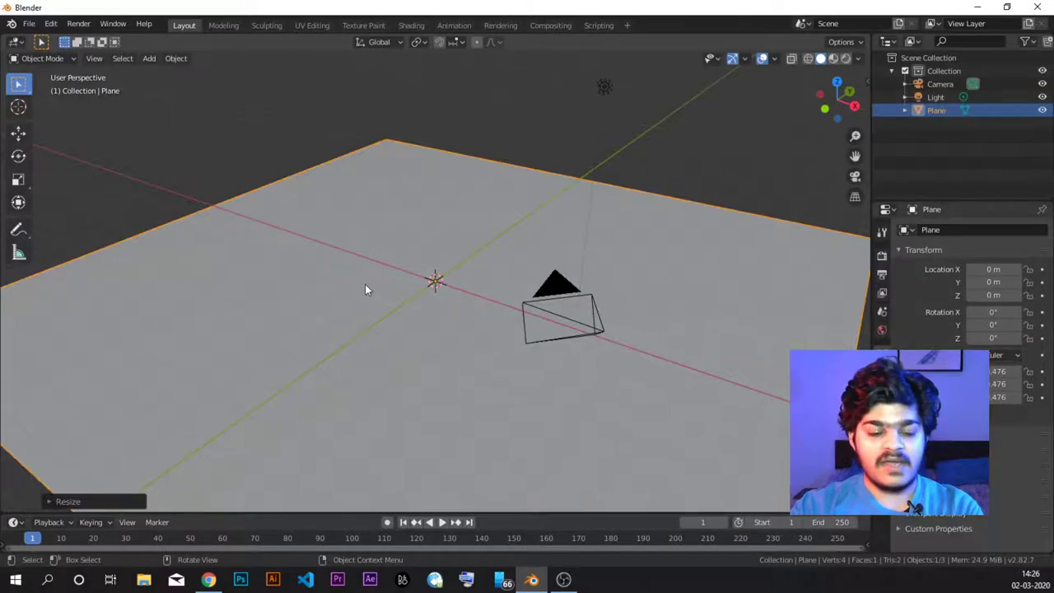
mouse_move(370, 245)
middle_down()
mouse_move(258, 246)
mouse_move(467, 230)
mouse_move(398, 246)
mouse_move(361, 229)
middle_up()
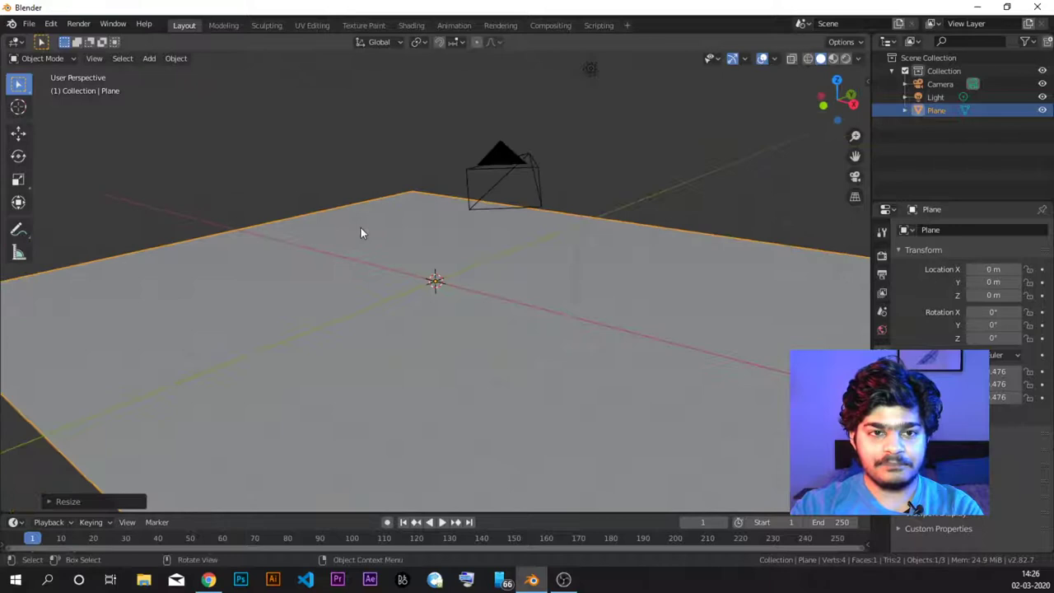
Add a UV sphere and raise it 1 m along the Z axis.
key(shift+a)
mouse_move(355, 230)
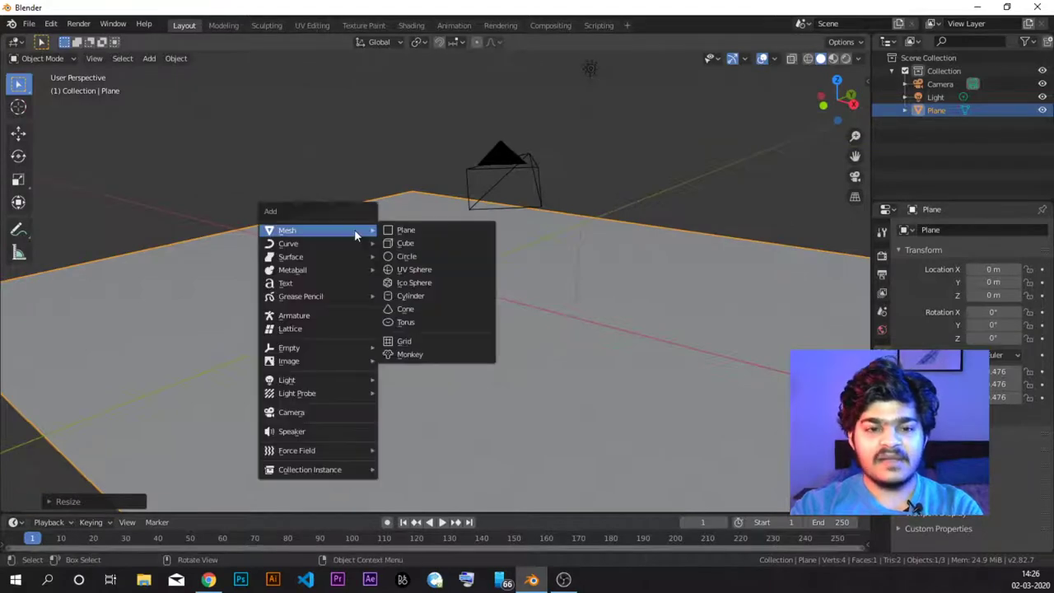
click(443, 269)
middle_drag(478, 280, 444, 283)
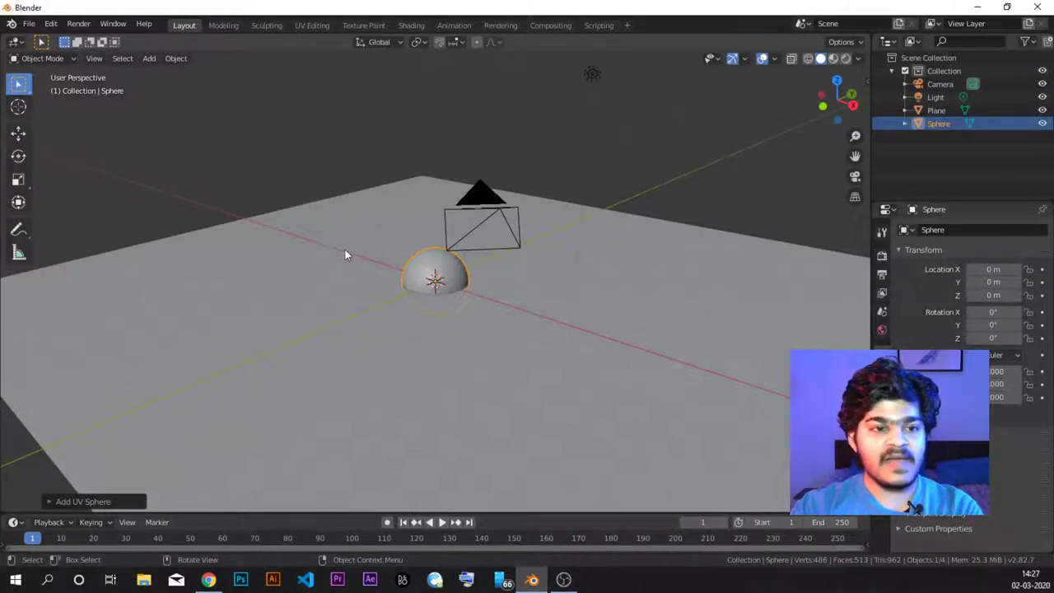
middle_drag(404, 250, 400, 233)
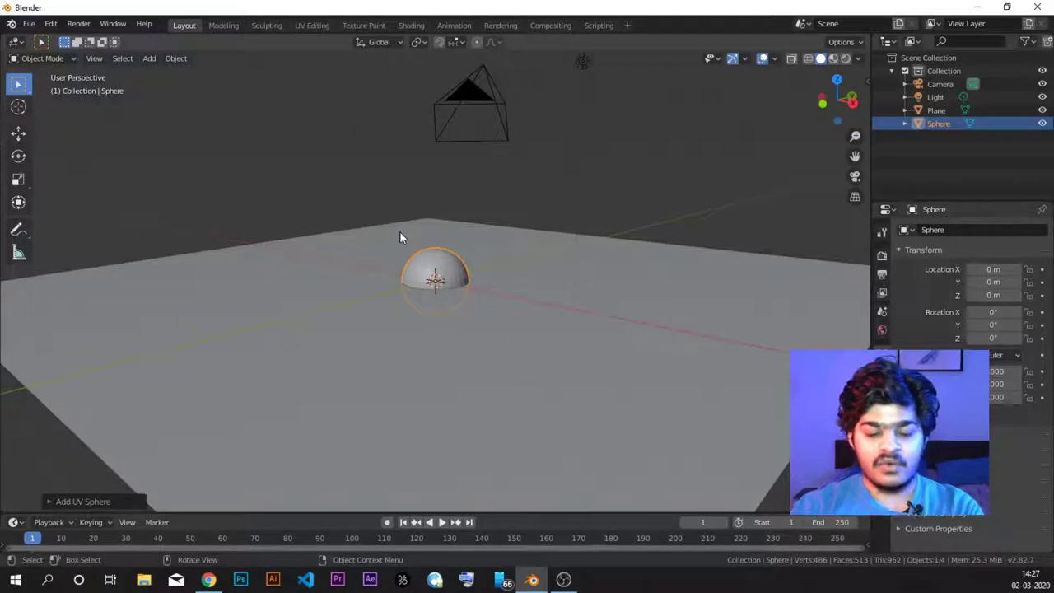
key(g)
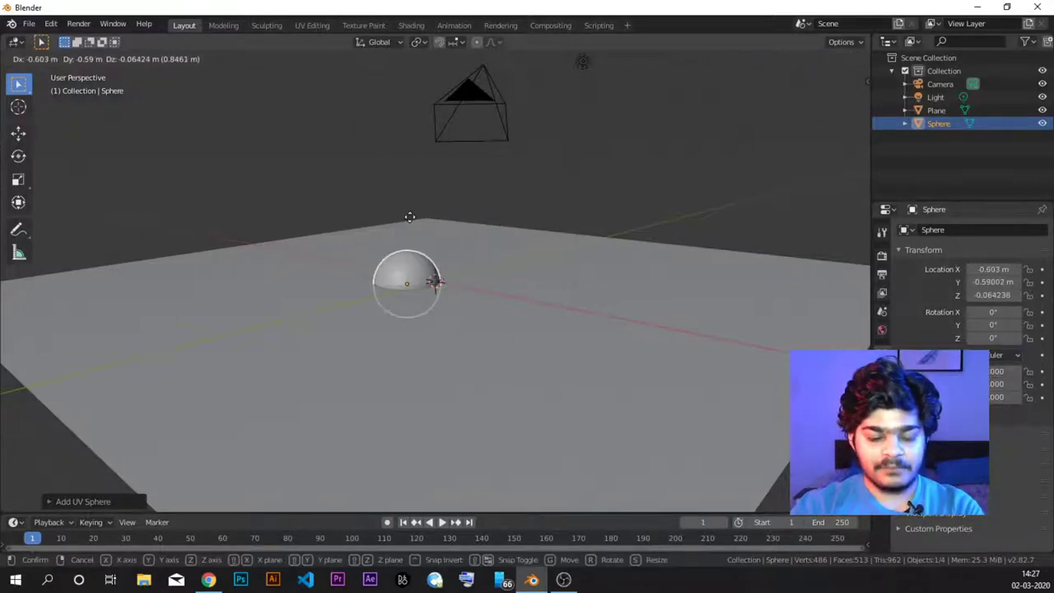
key(z)
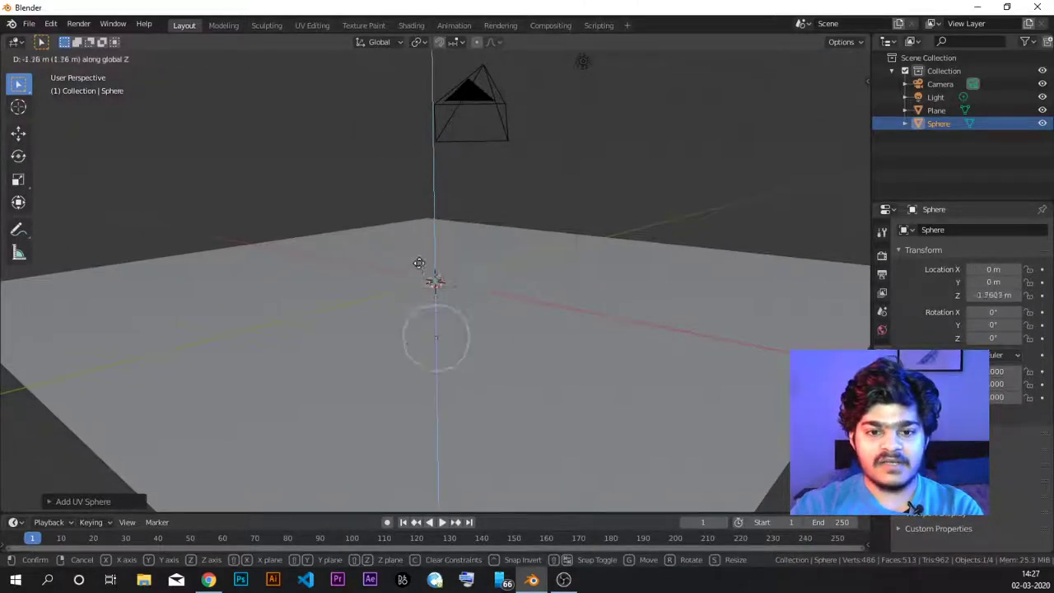
text(1)
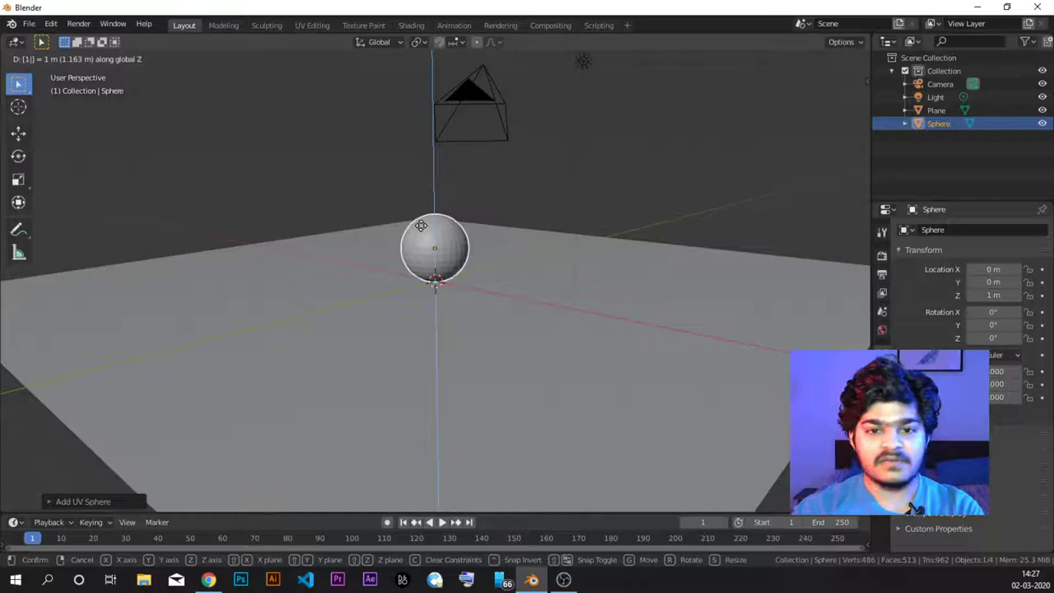
key(Return)
Slide the sphere at fixed height to X -3.5144 m, Y 3.1257 m.
middle_drag(391, 247, 437, 256)
key(g)
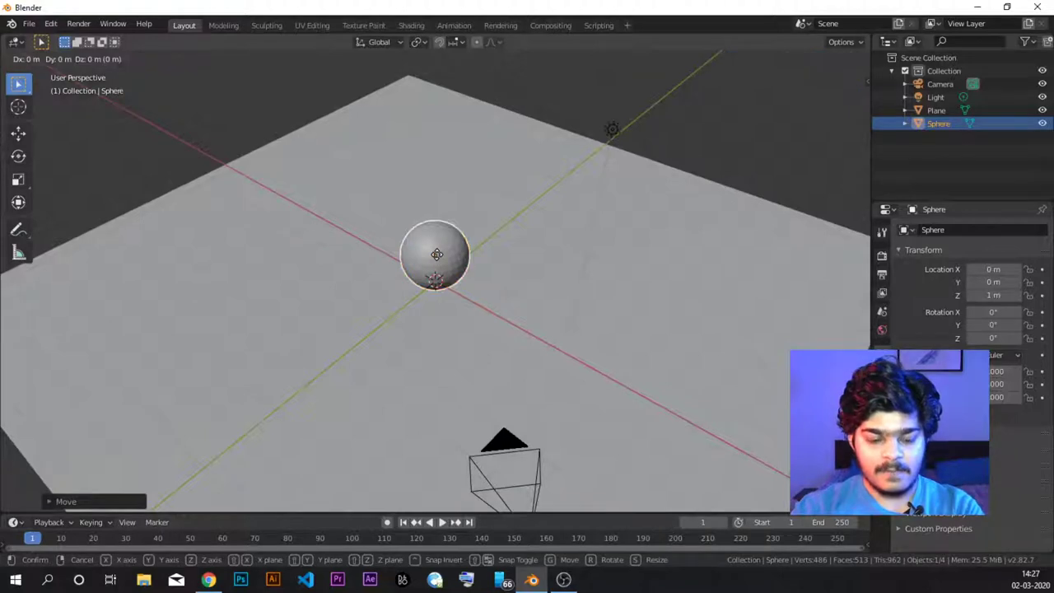
key(z)
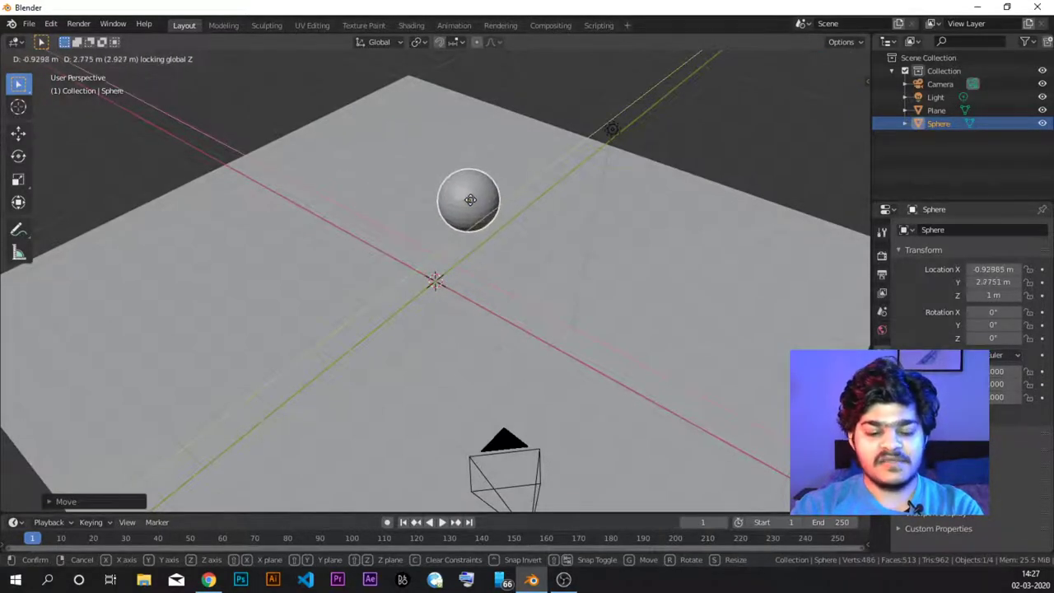
key(z)
key(z)
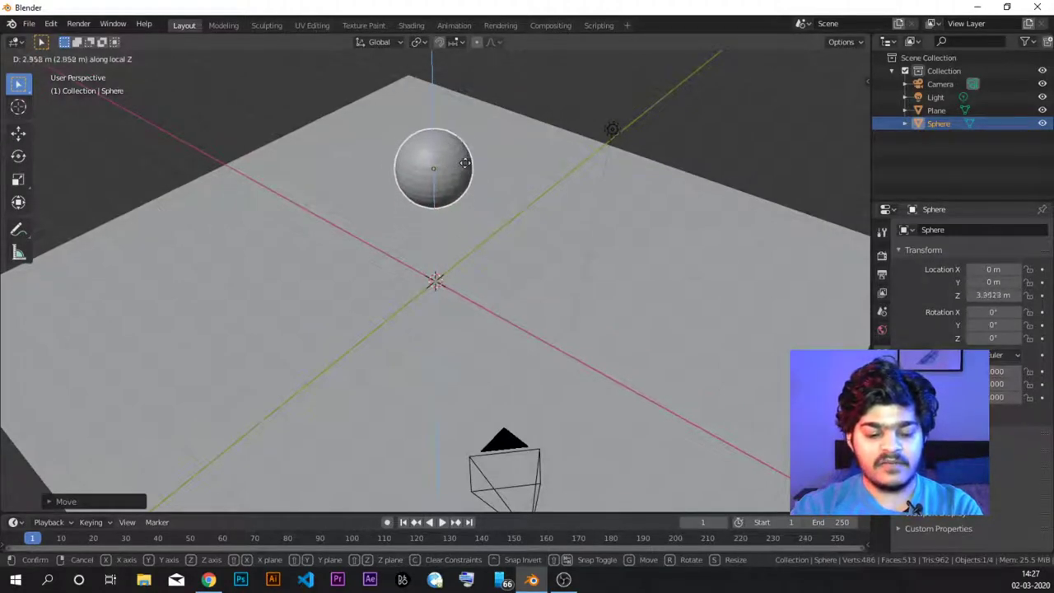
key(z)
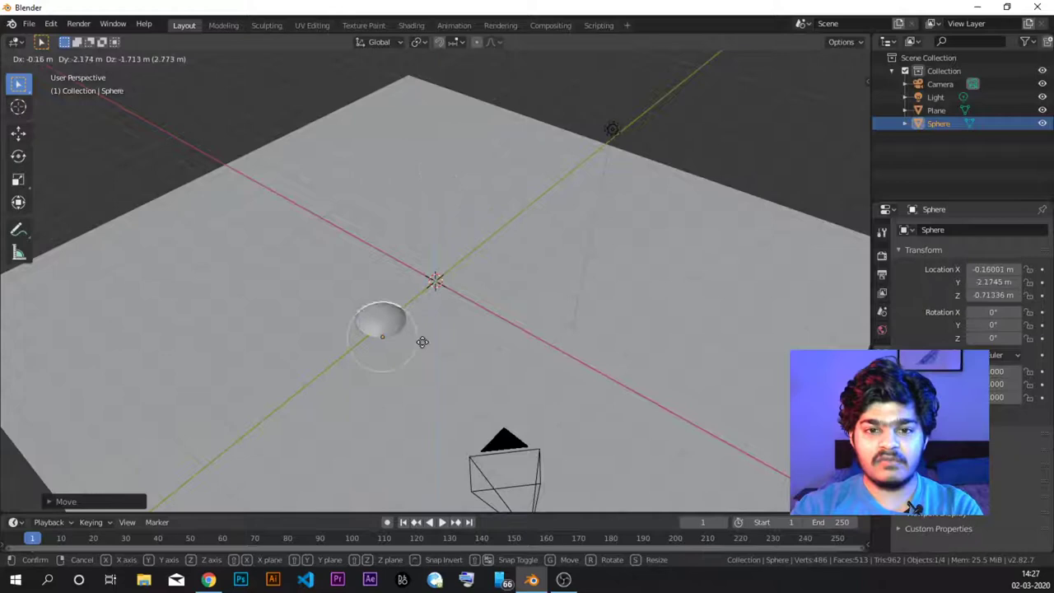
key(shift+z)
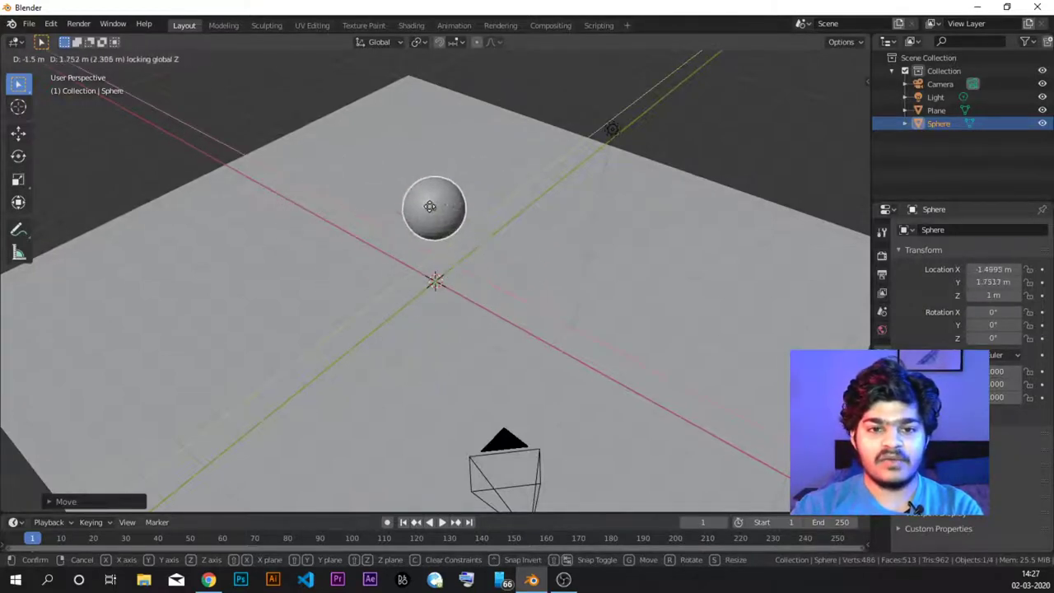
click(404, 220)
middle_drag(397, 319, 401, 295)
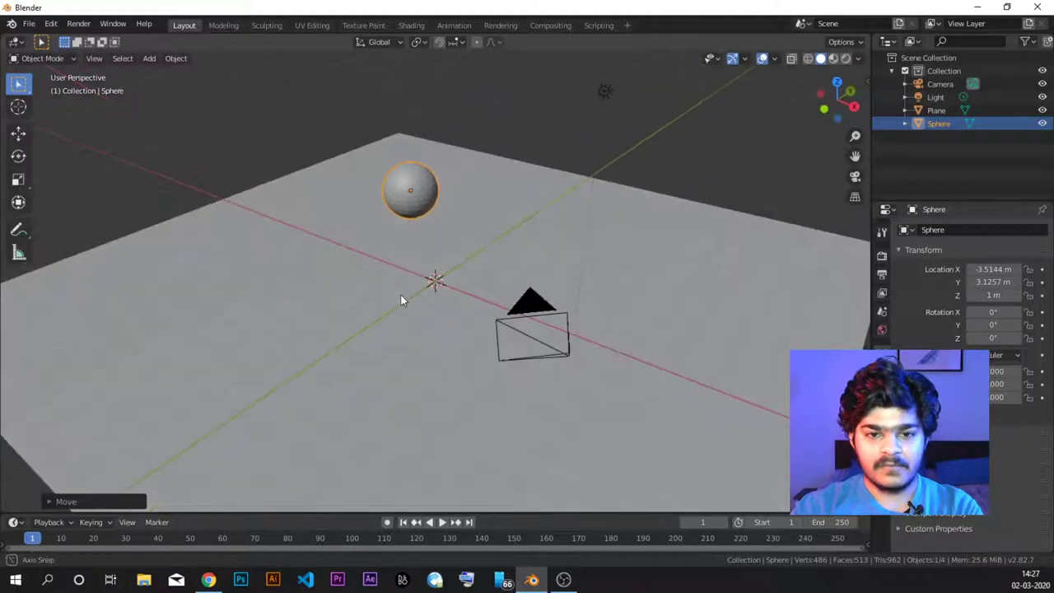
Add a cylinder and raise it 1 m along the Z axis.
key(shift+a)
mouse_move(401, 294)
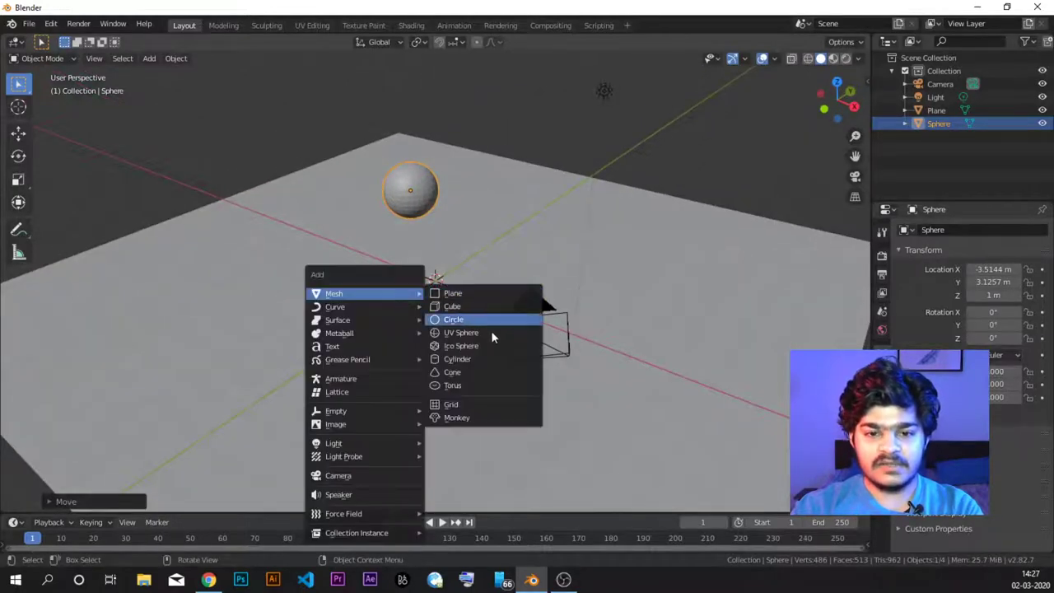
click(472, 359)
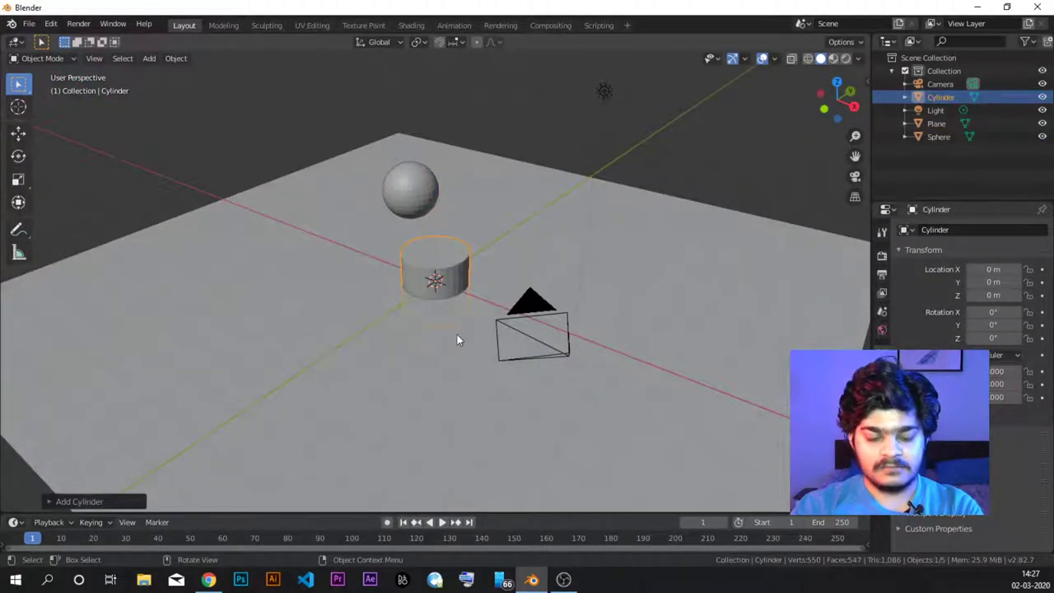
key(g)
key(z)
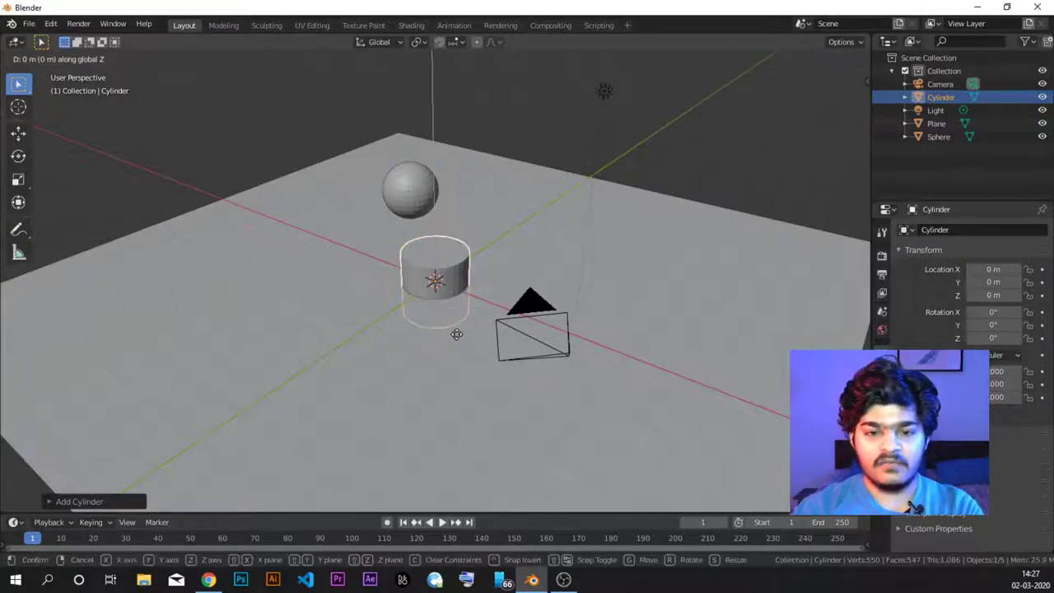
key(1)
key(Return)
Slide the cylinder at fixed height to X 2.1344 m, Y 4.7101 m beside the sphere.
key(g)
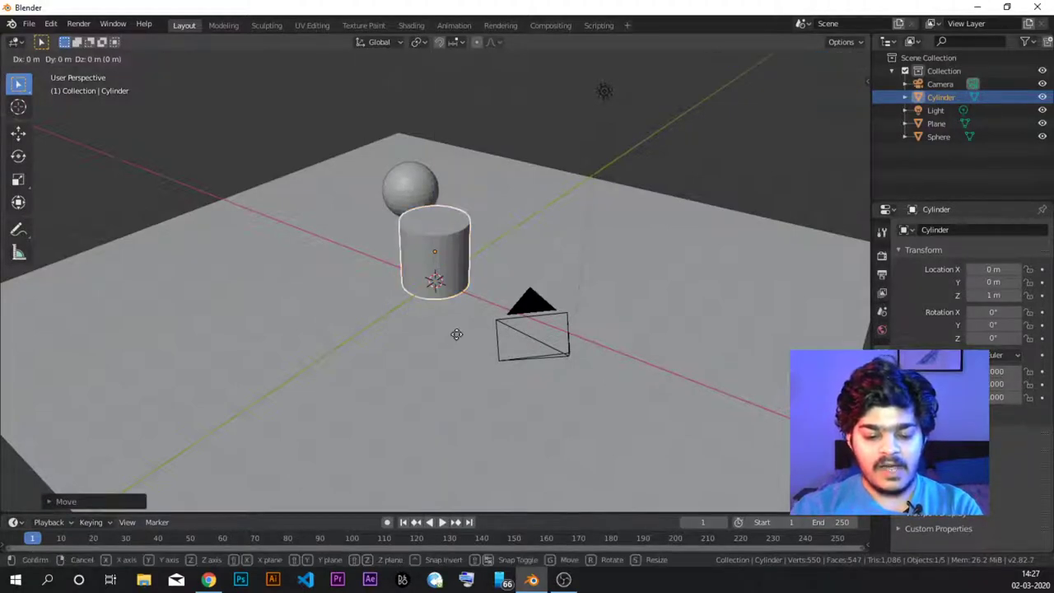
key(shift+z)
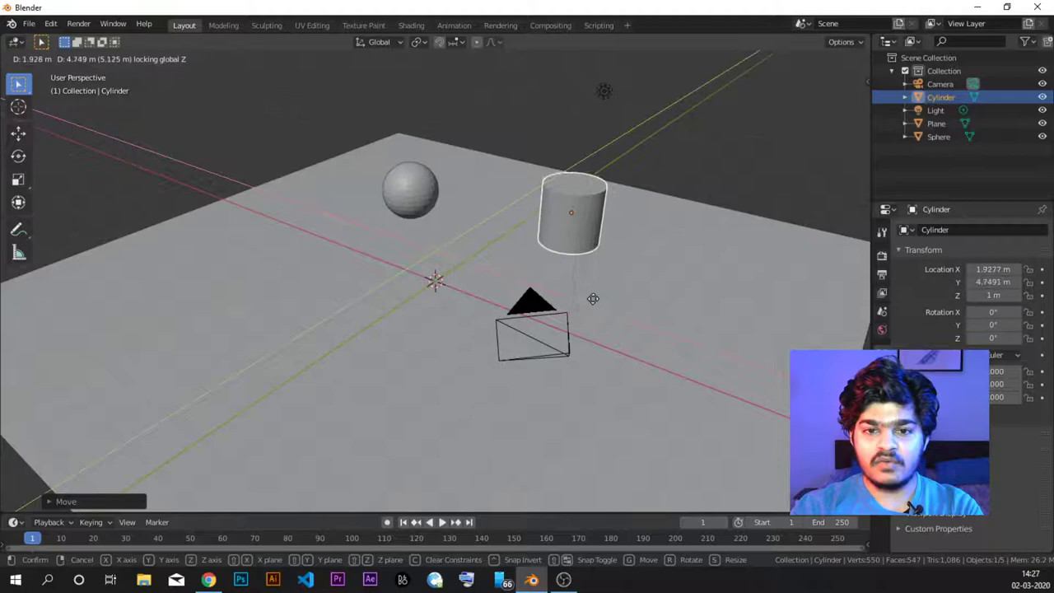
click(598, 299)
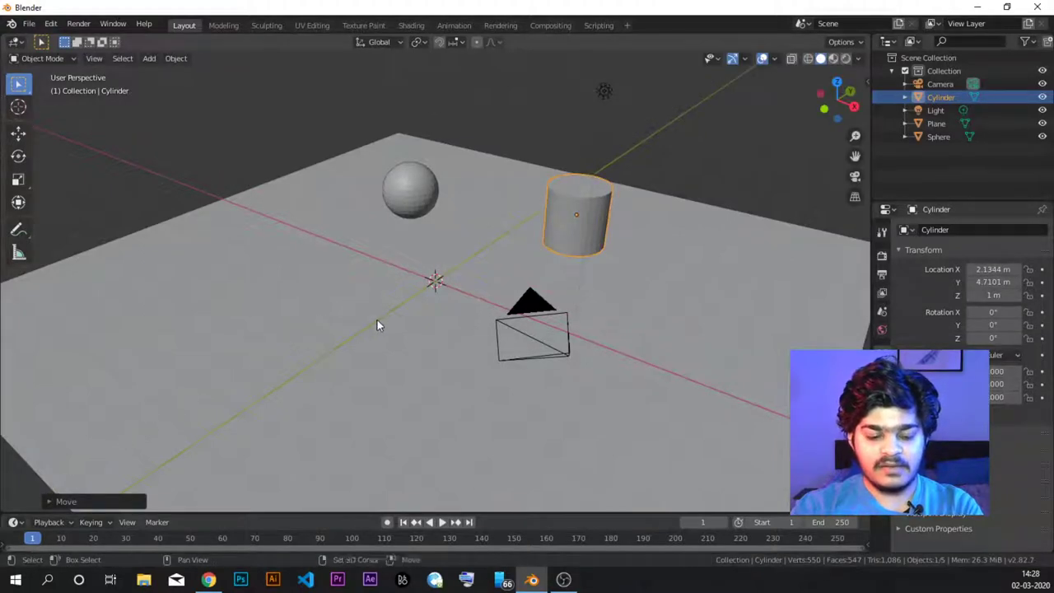
key(shift+a)
mouse_move(377, 325)
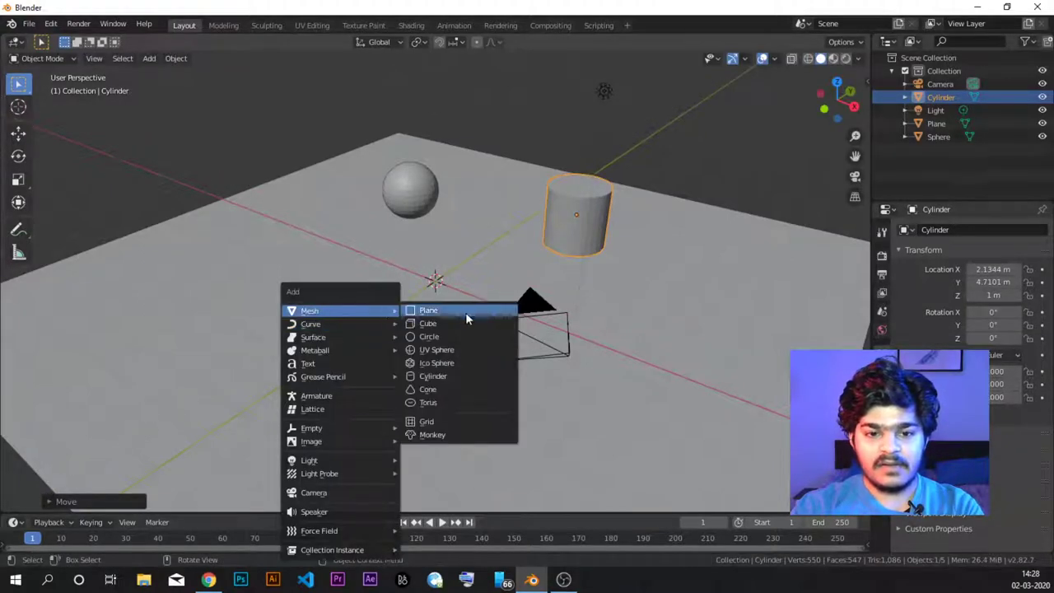
Add a torus and lift it 1 m along the Z axis.
click(445, 403)
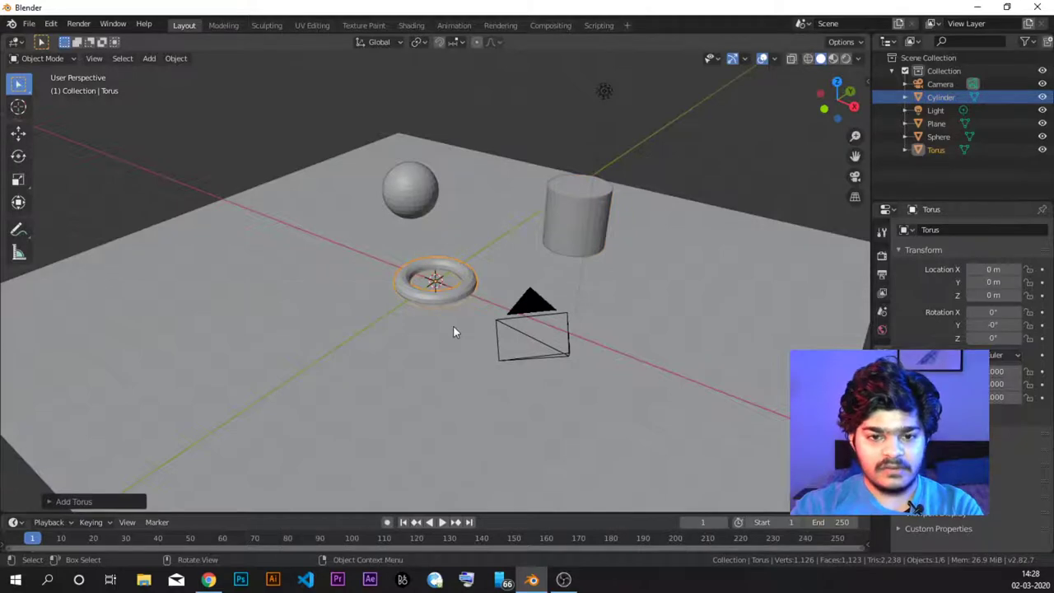
middle_drag(453, 325, 450, 300)
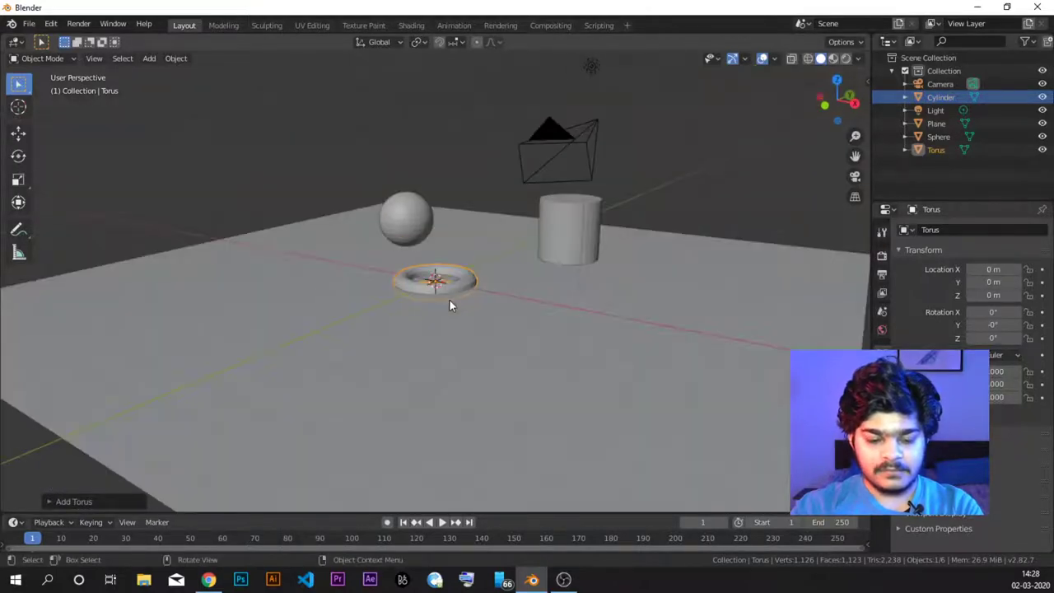
key(g)
key(z)
key(1)
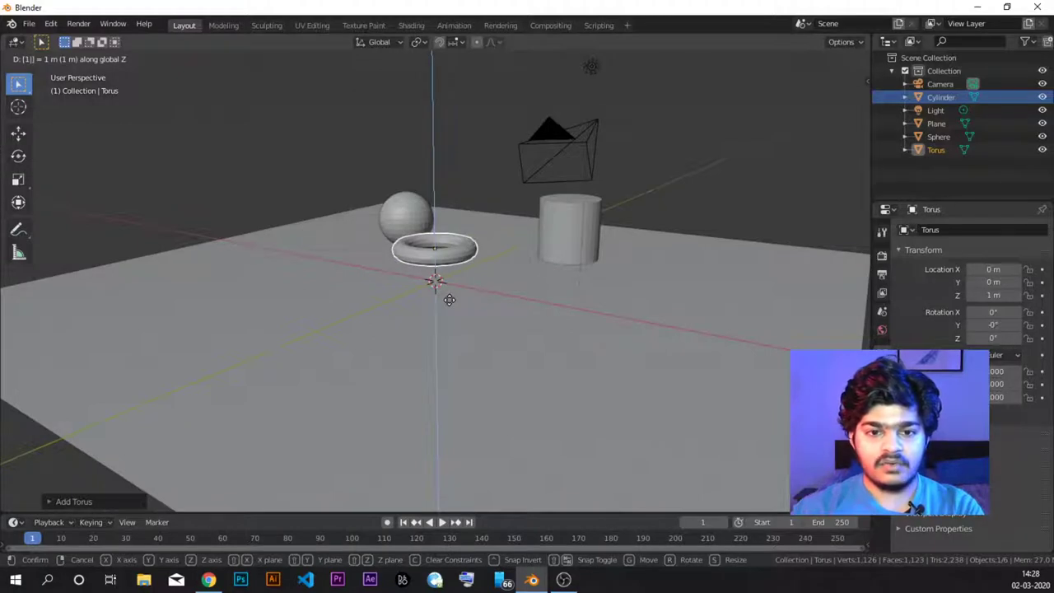
key(Return)
Check the sphere and cylinder, then undo the torus's 1 m lift.
middle_drag(477, 291, 444, 277)
click(373, 233)
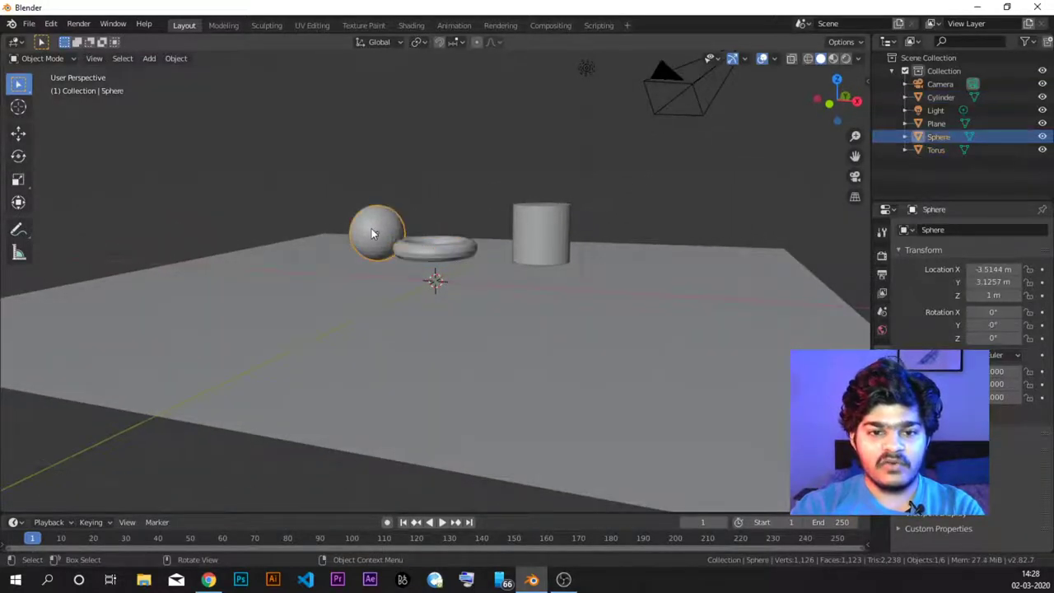
click(550, 243)
key(shift+a)
mouse_move(554, 239)
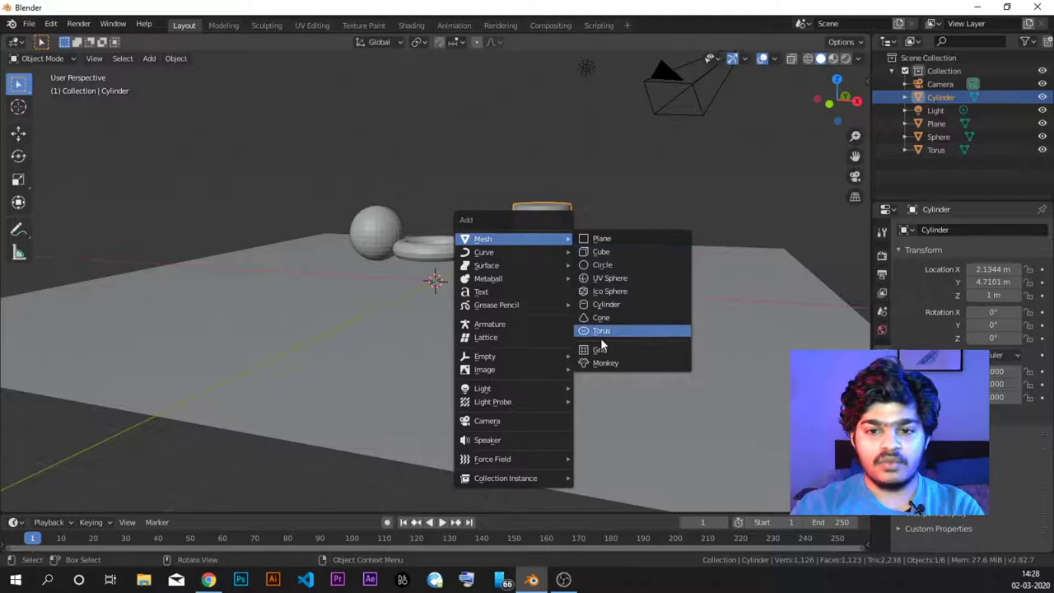
click(442, 245)
mouse_move(443, 245)
middle_down()
mouse_move(455, 235)
mouse_move(428, 257)
middle_up()
click(428, 257)
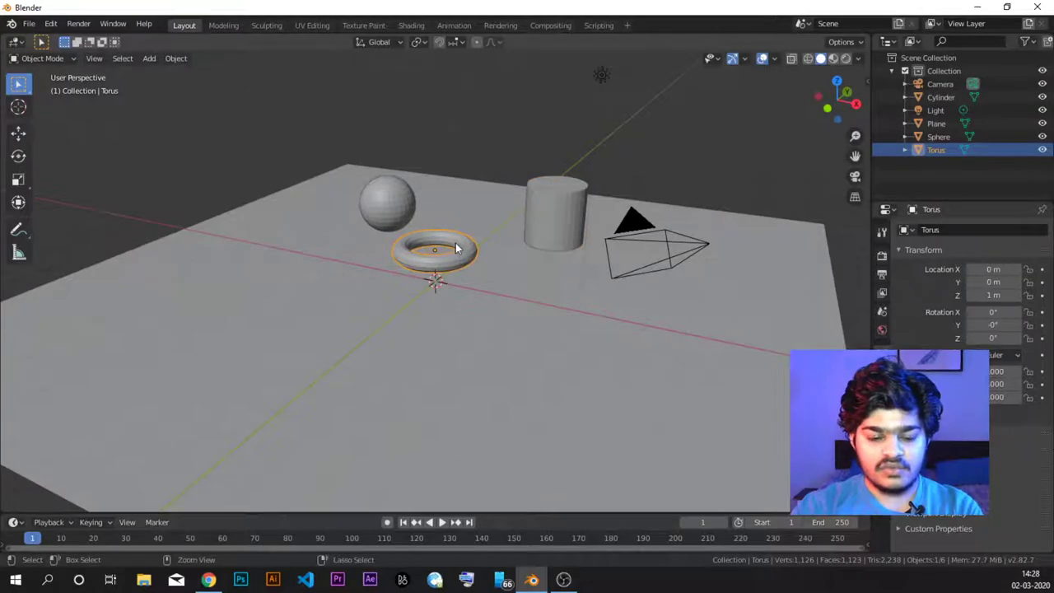
key(ctrl+z)
key(ctrl+z)
Raise the torus slightly to Z 0.21953 m.
click(444, 259)
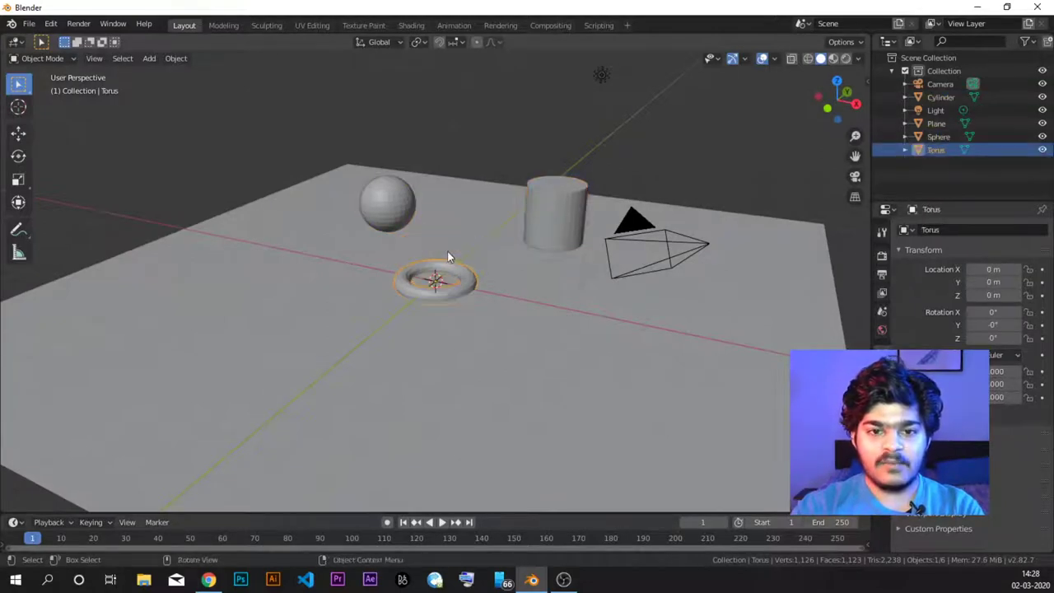
middle_drag(447, 251, 455, 221)
key(g)
key(z)
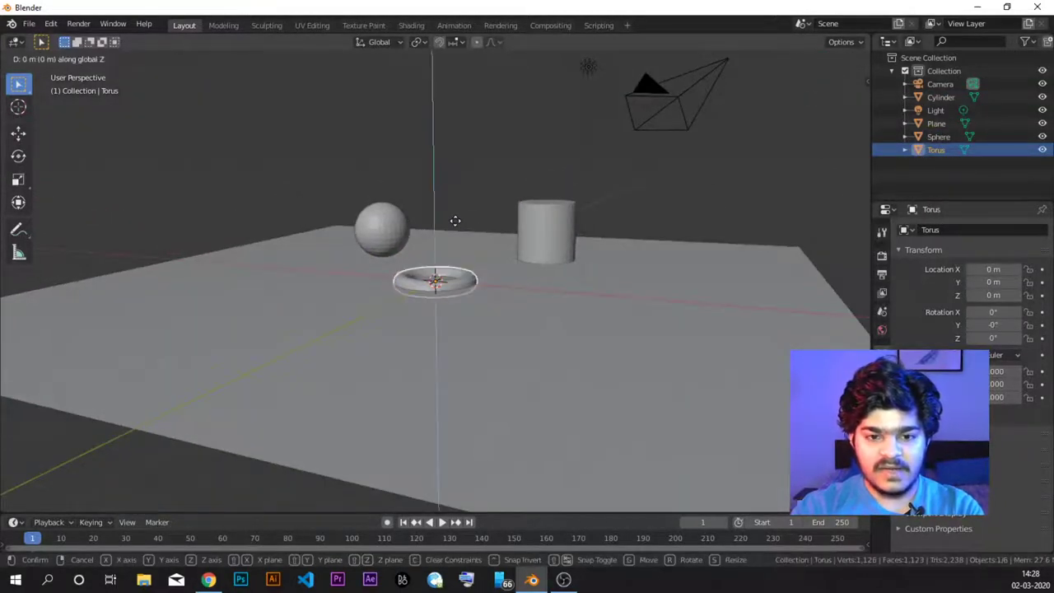
click(456, 212)
Slide the torus at fixed height to X -3.1554 m, Y -1.3076 m.
middle_drag(457, 212, 365, 263)
key(g)
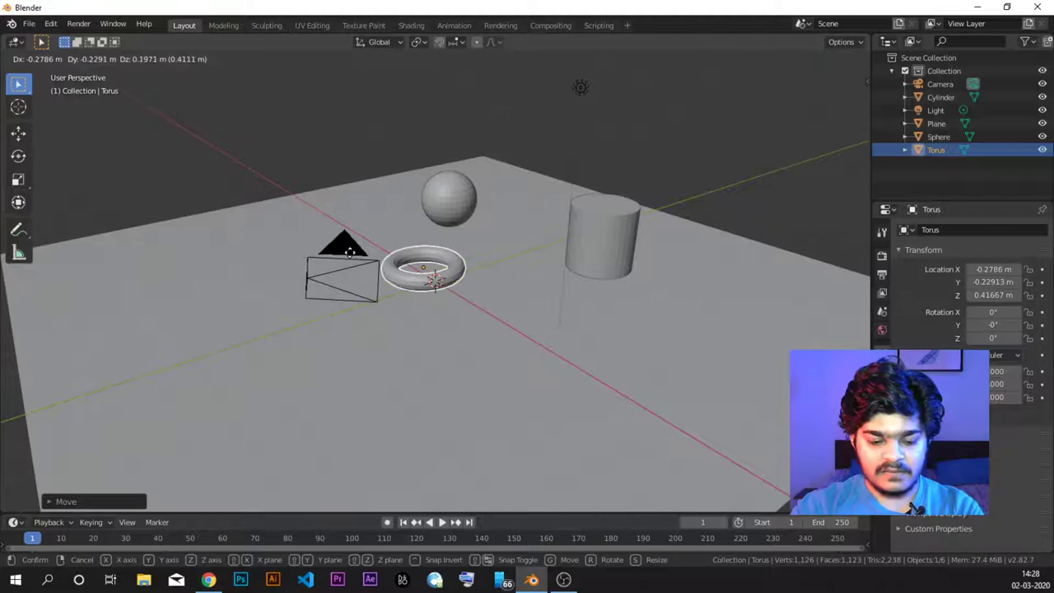
key(shift+z)
click(275, 236)
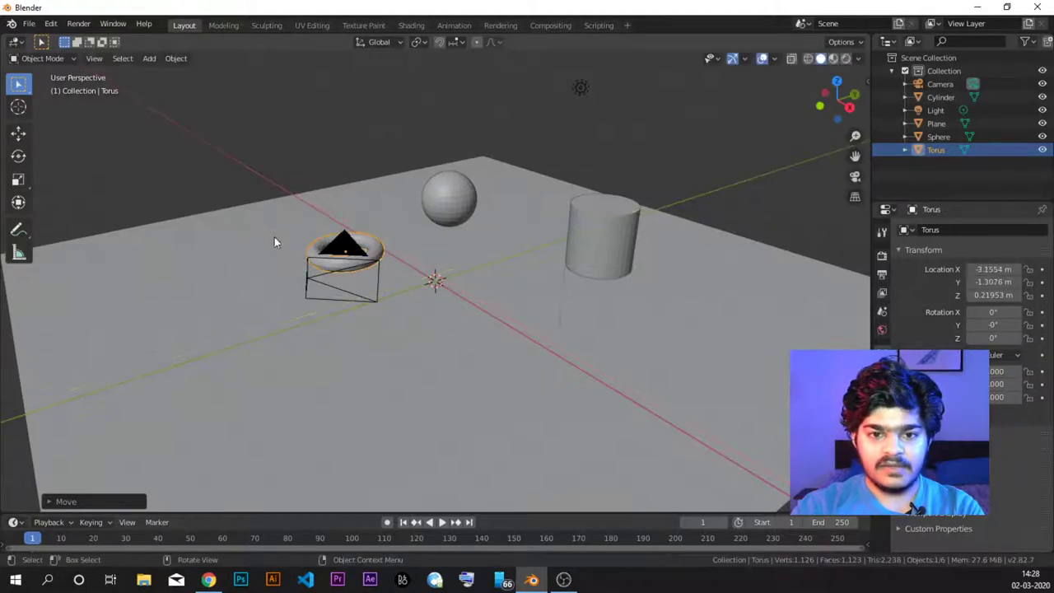
middle_drag(274, 236, 369, 257)
Add a cone at the scene centre and move it up 1 m along Z.
key(shift+a)
mouse_move(362, 257)
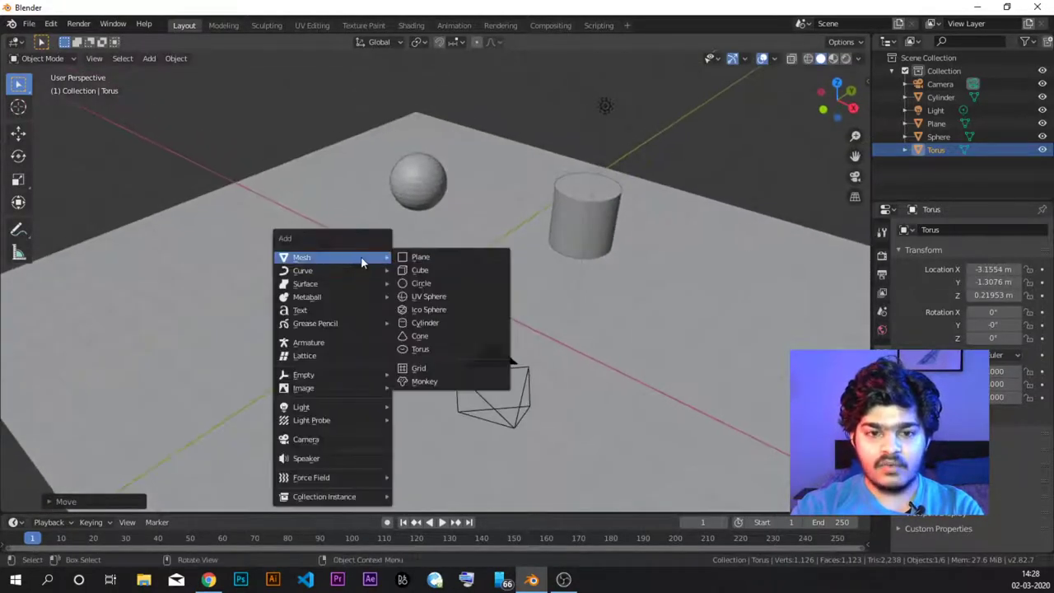
click(420, 336)
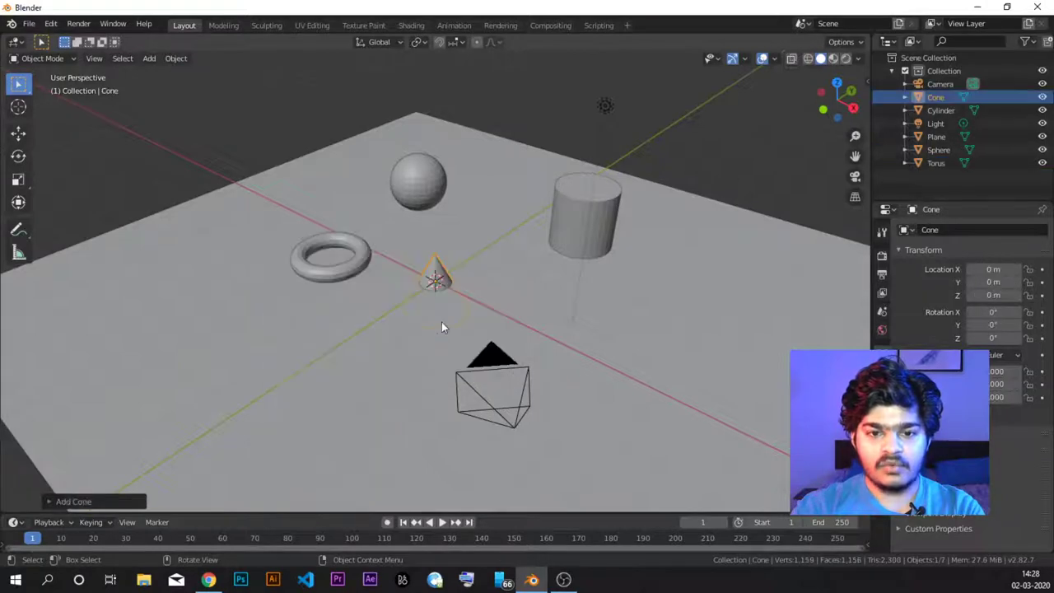
middle_drag(454, 284, 465, 254)
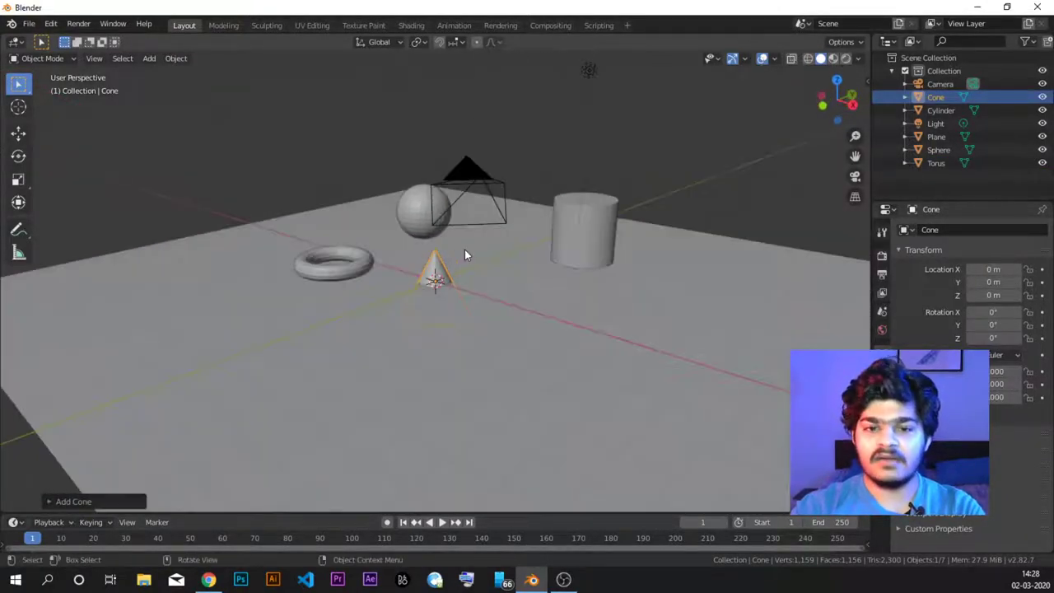
key(g)
key(z)
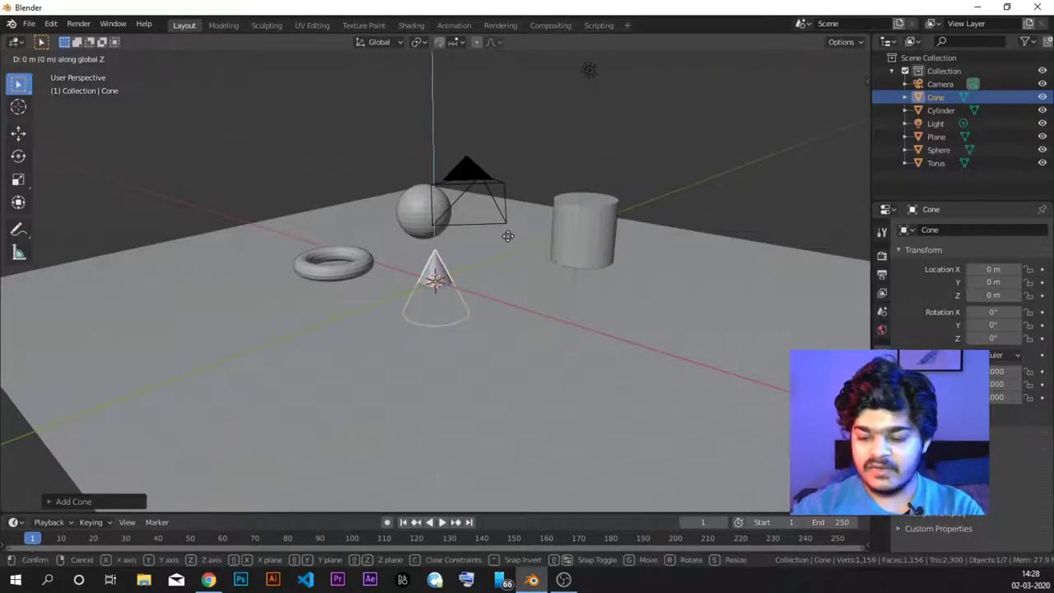
key(1)
key(Return)
middle_drag(509, 237, 348, 327)
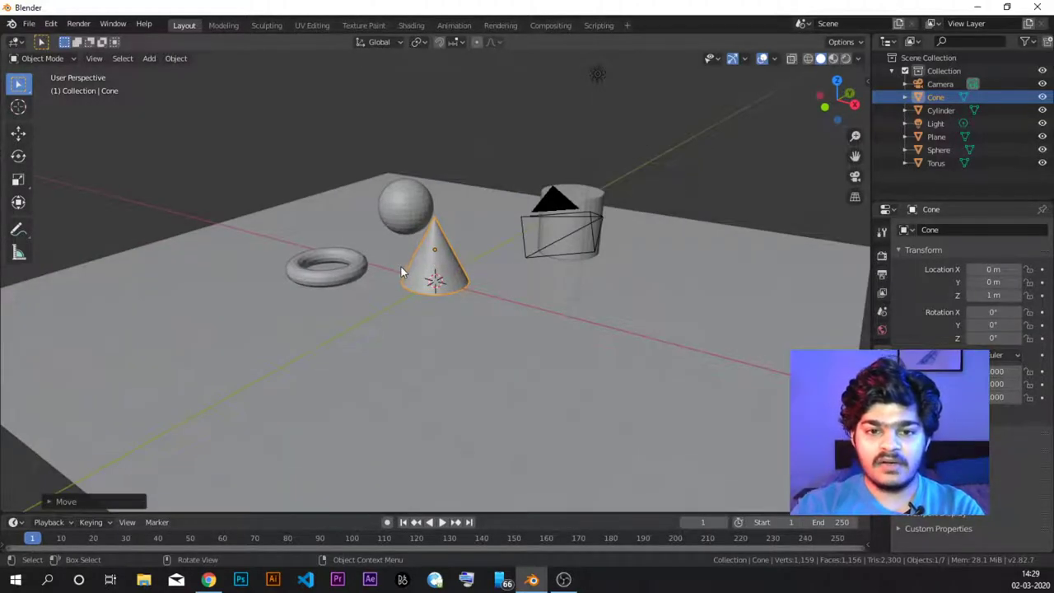
middle_drag(396, 271, 452, 277)
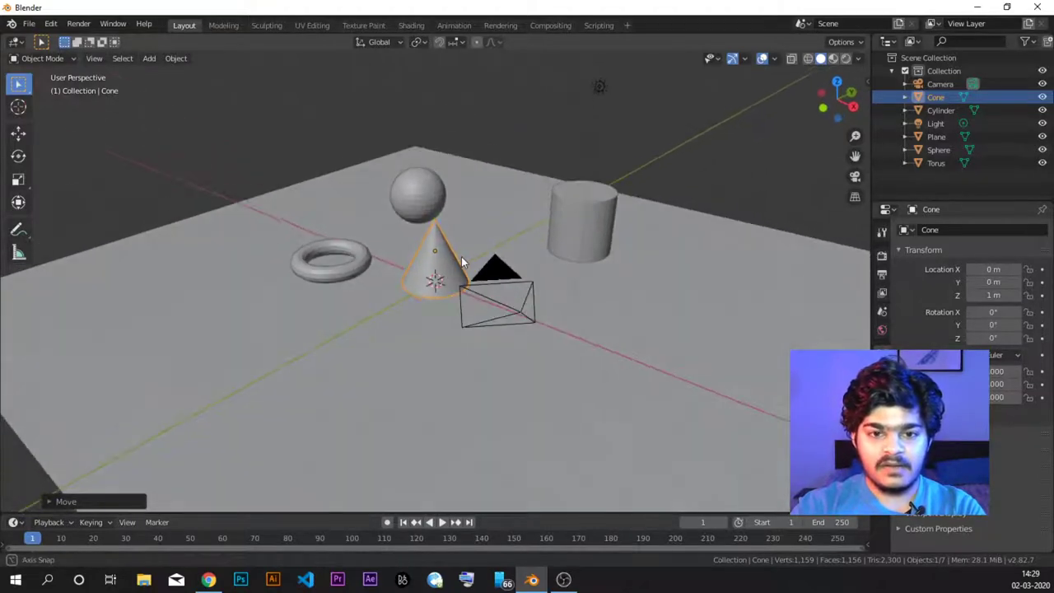
middle_drag(516, 253, 579, 245)
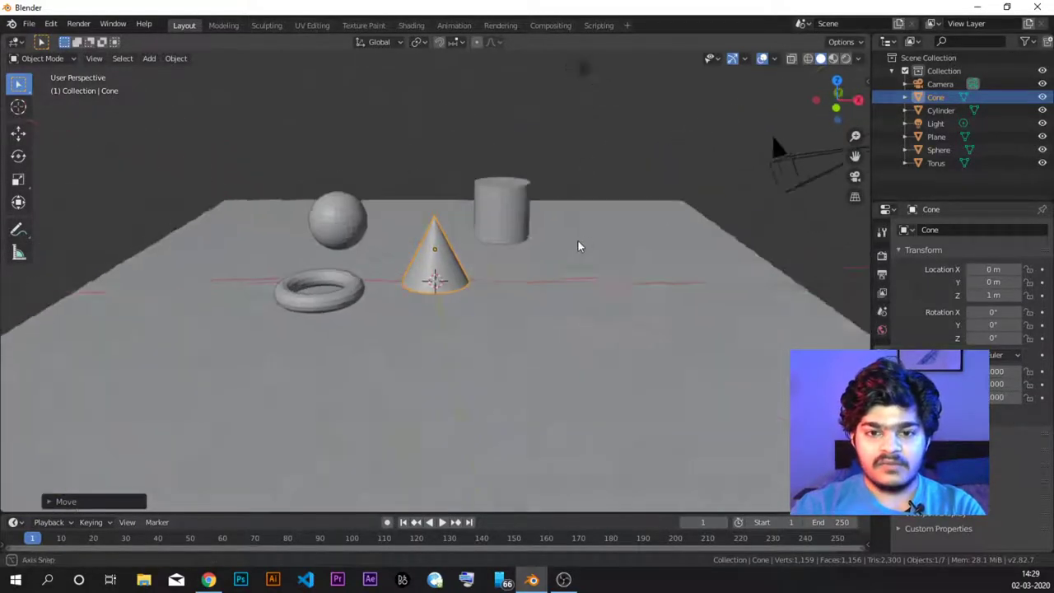
scroll(584, 235, down, 5)
drag(494, 147, 537, 165)
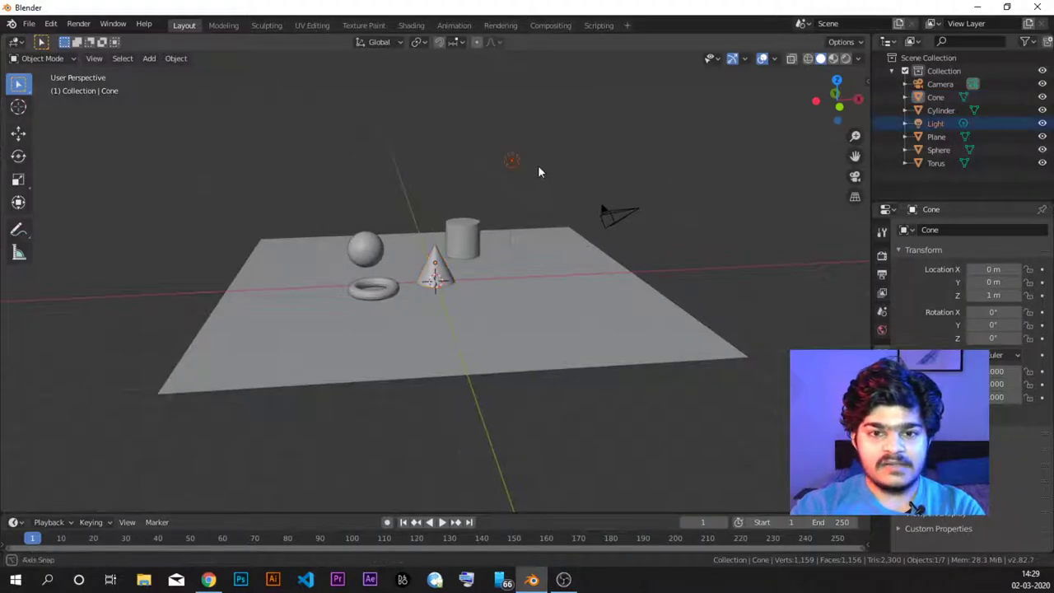
middle_drag(538, 171, 552, 159)
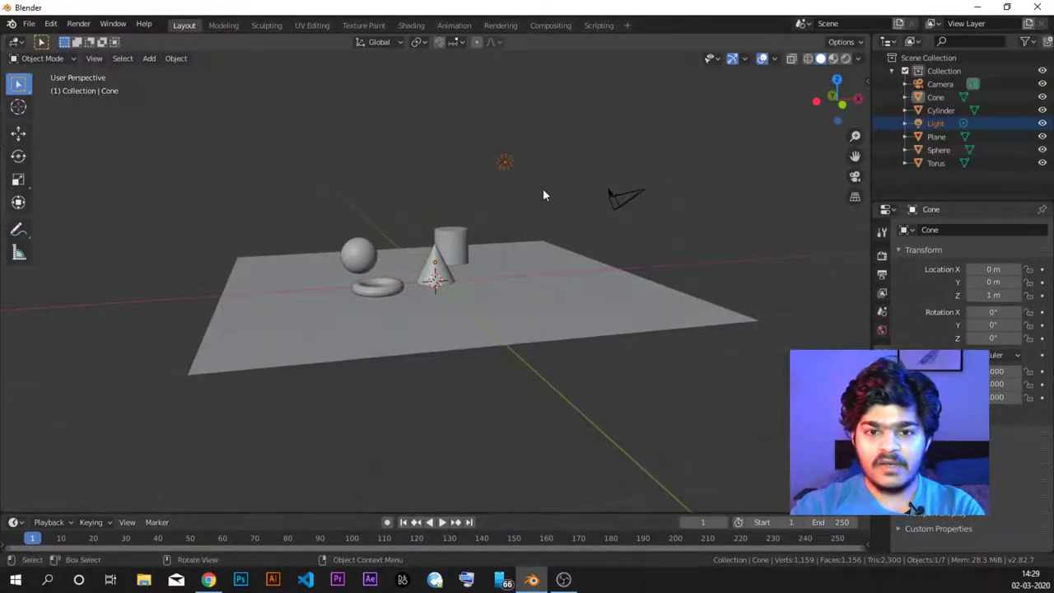
drag(596, 170, 663, 222)
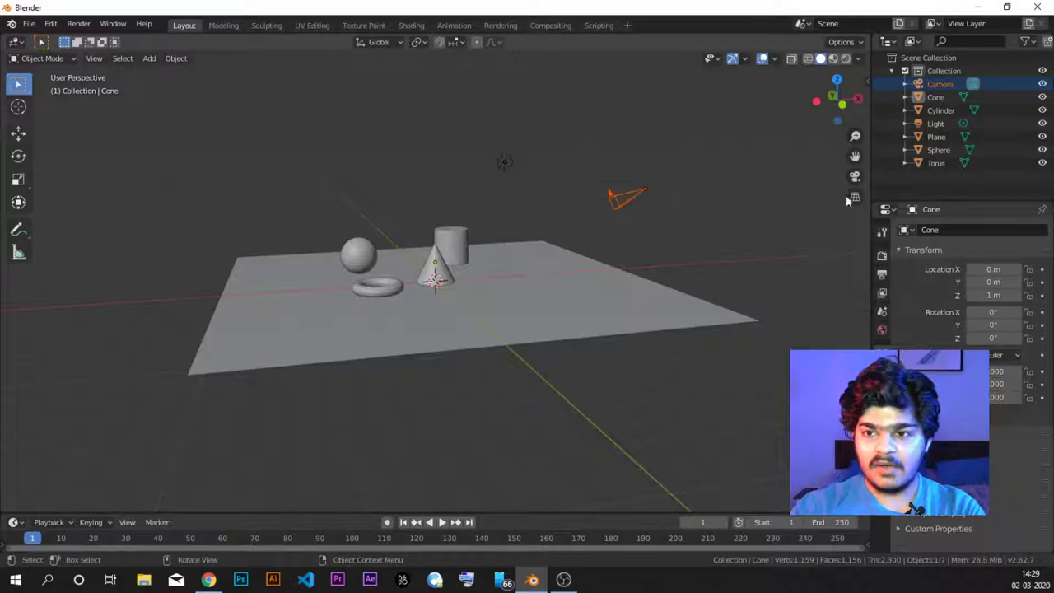
drag(477, 131, 530, 166)
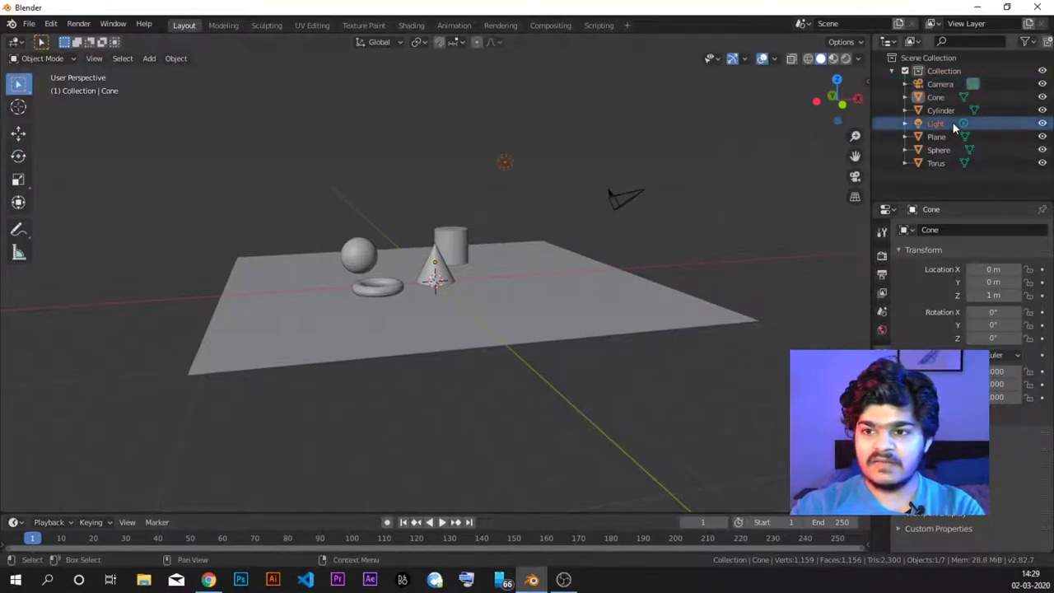
click(623, 196)
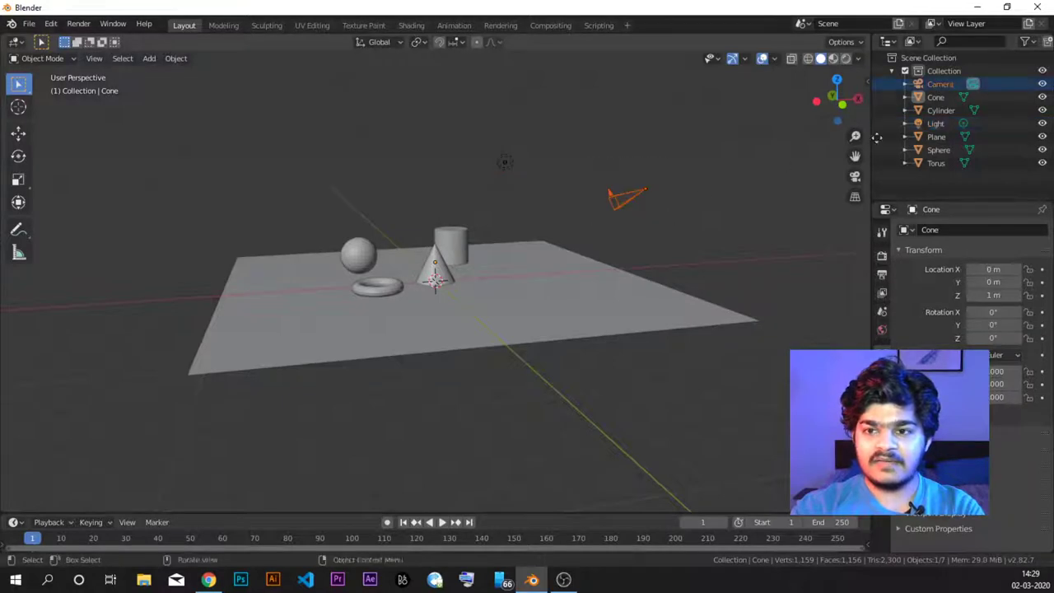
click(535, 177)
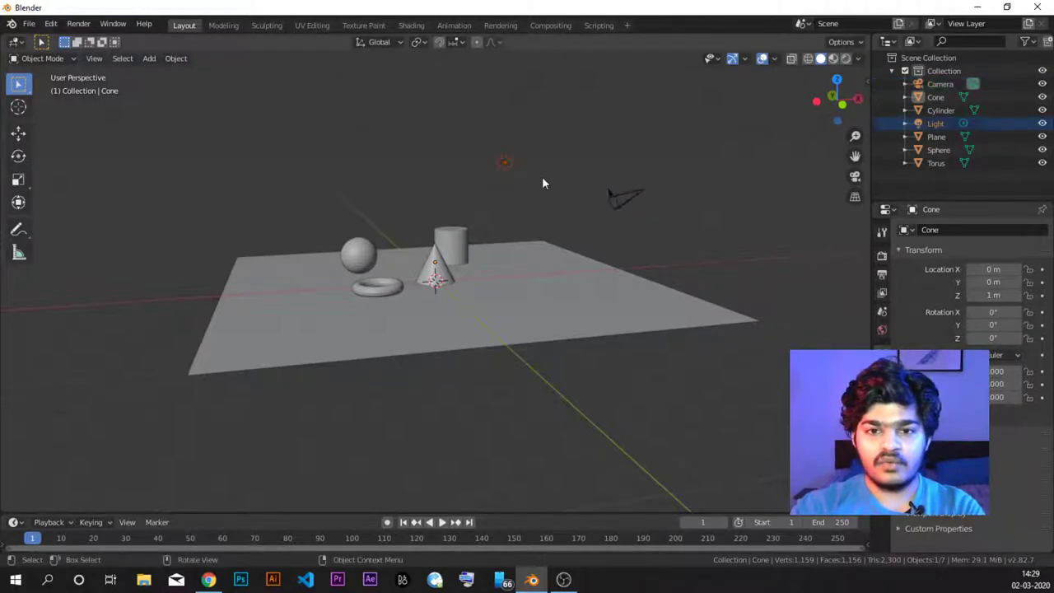
middle_drag(544, 170, 470, 184)
mouse_move(467, 268)
middle_down()
mouse_move(460, 291)
mouse_move(486, 272)
middle_up()
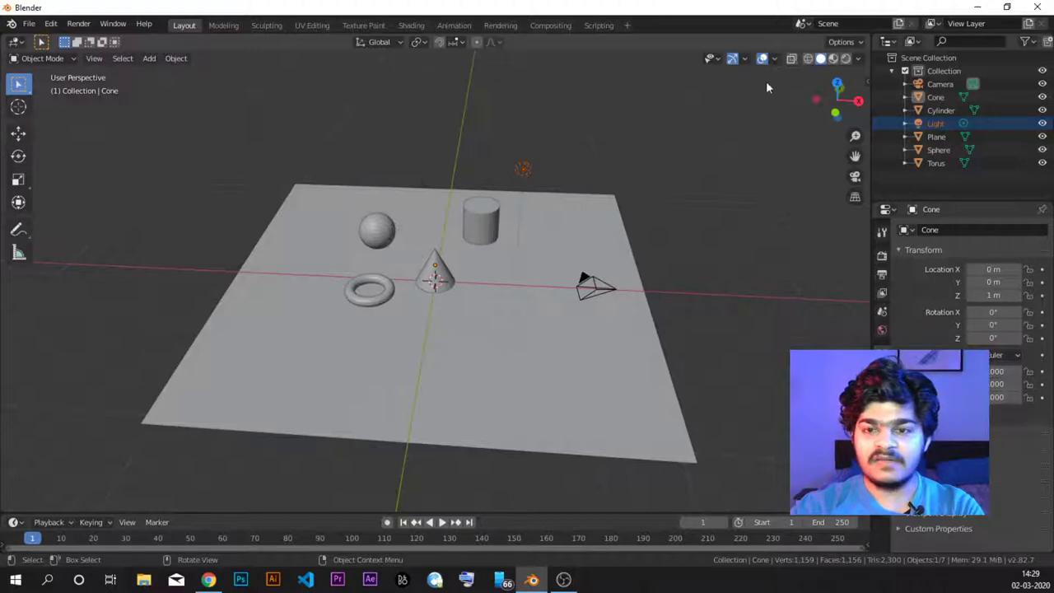
Toggle the viewport to wireframe shading and back to solid.
click(810, 65)
middle_drag(416, 309, 436, 279)
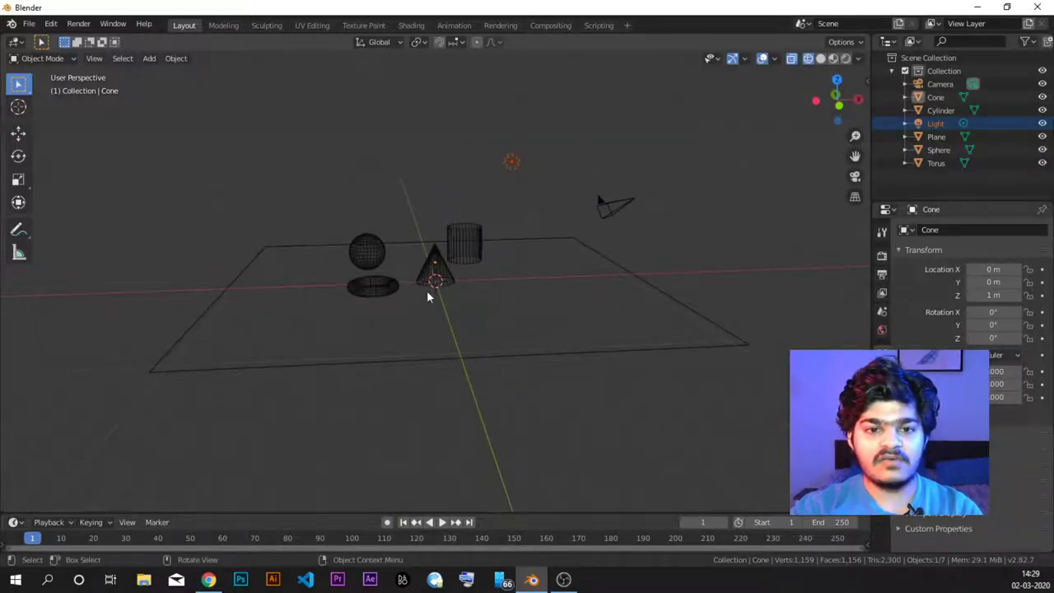
scroll(431, 280, up, 4)
middle_drag(431, 280, 516, 216)
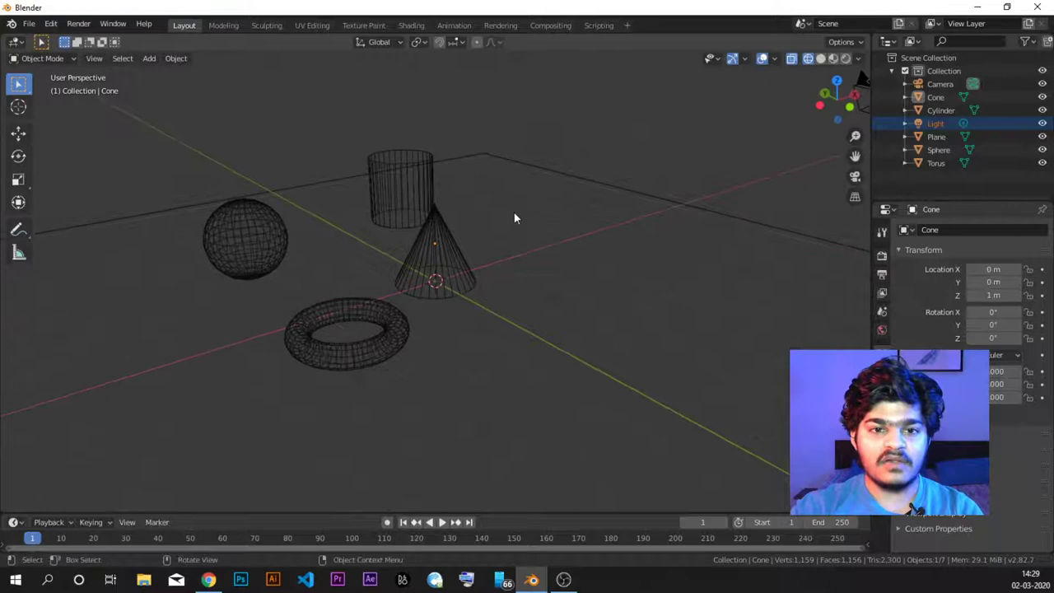
click(822, 60)
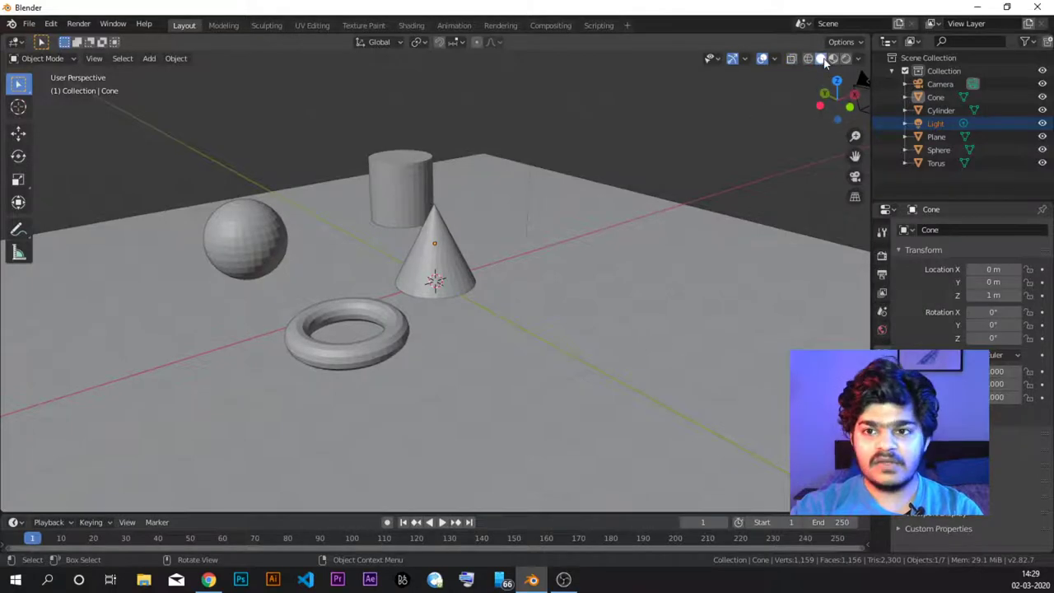
scroll(359, 205, down, 5)
middle_drag(421, 216, 500, 200)
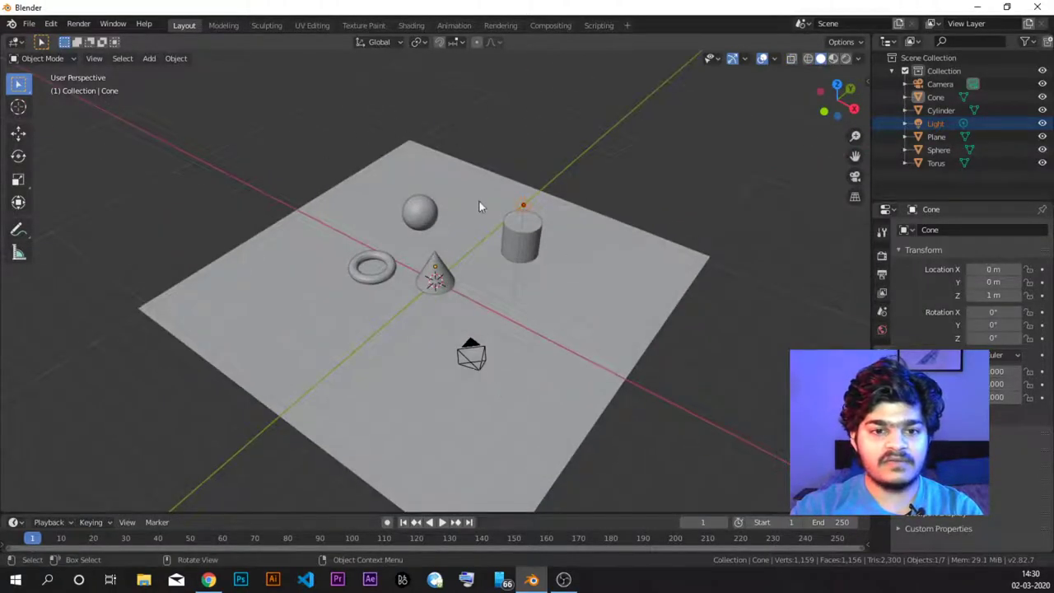
Preview materials, select the sphere, cylinder and plane, then switch to Rendered shading.
click(835, 61)
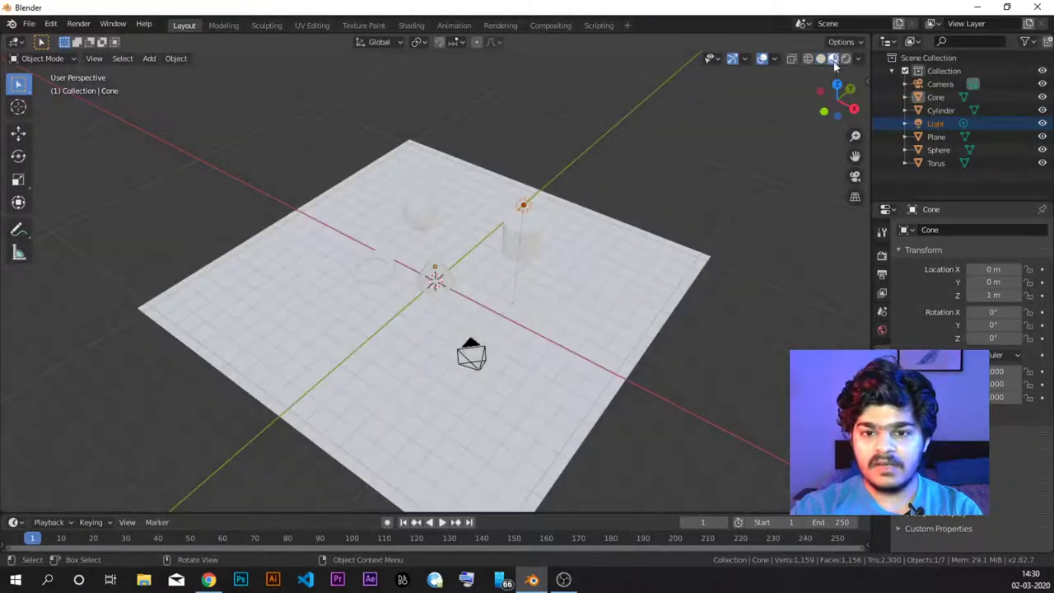
middle_drag(516, 284, 601, 228)
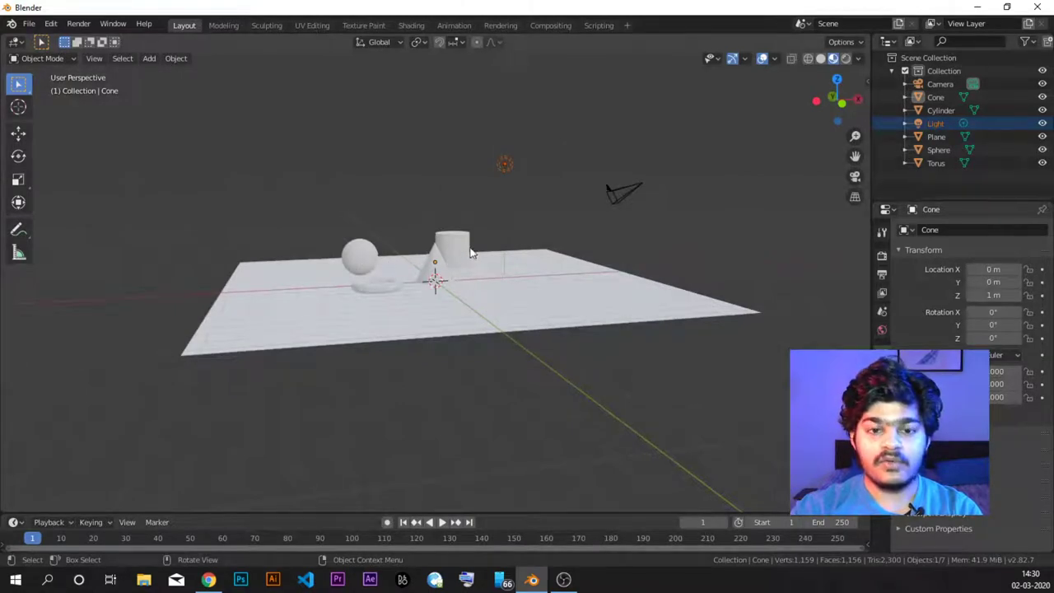
middle_drag(436, 238, 416, 258)
click(379, 243)
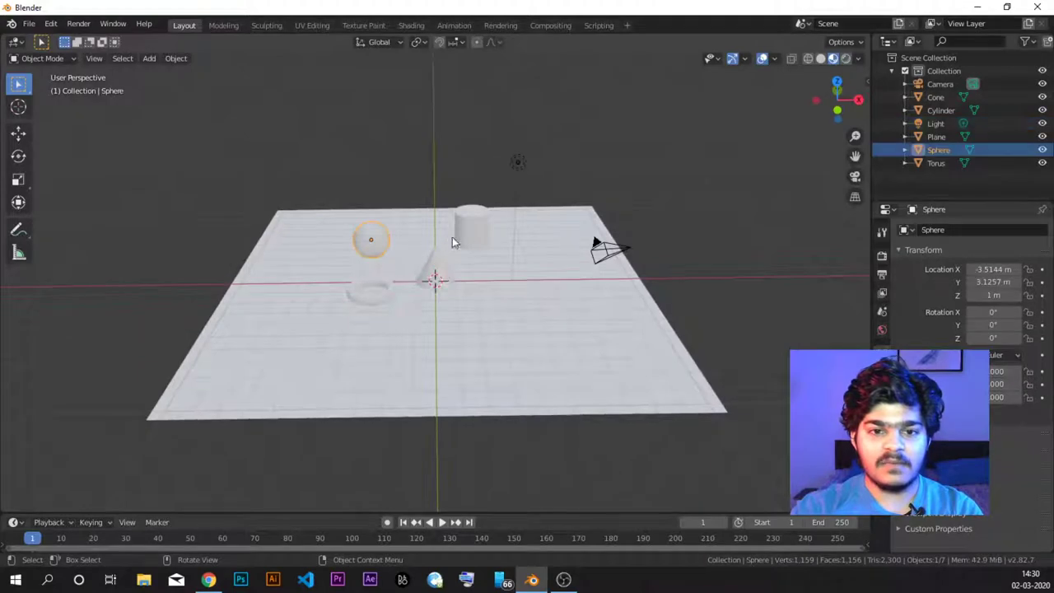
click(461, 235)
click(461, 338)
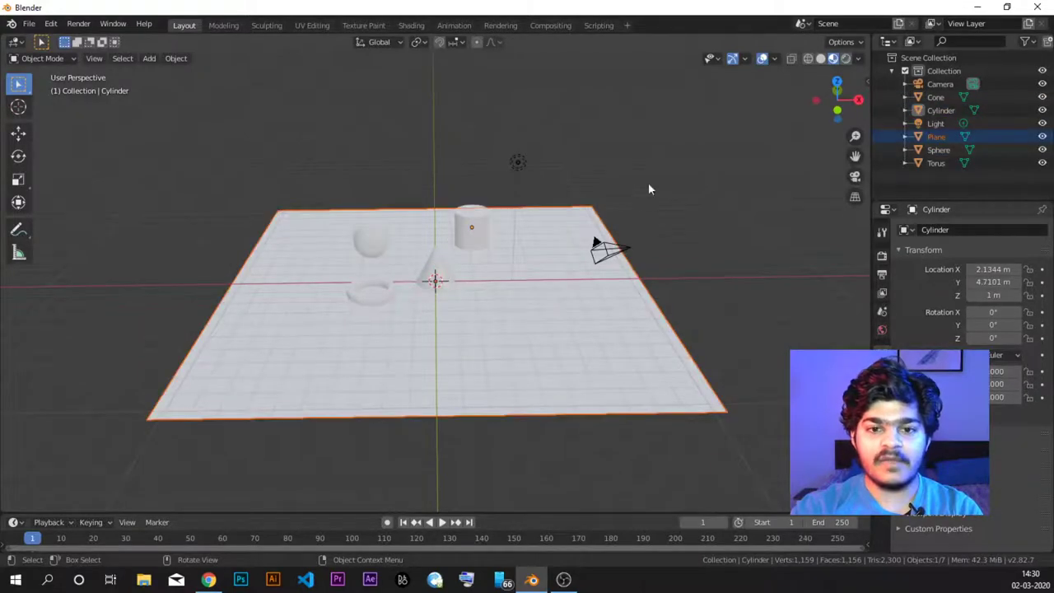
click(846, 59)
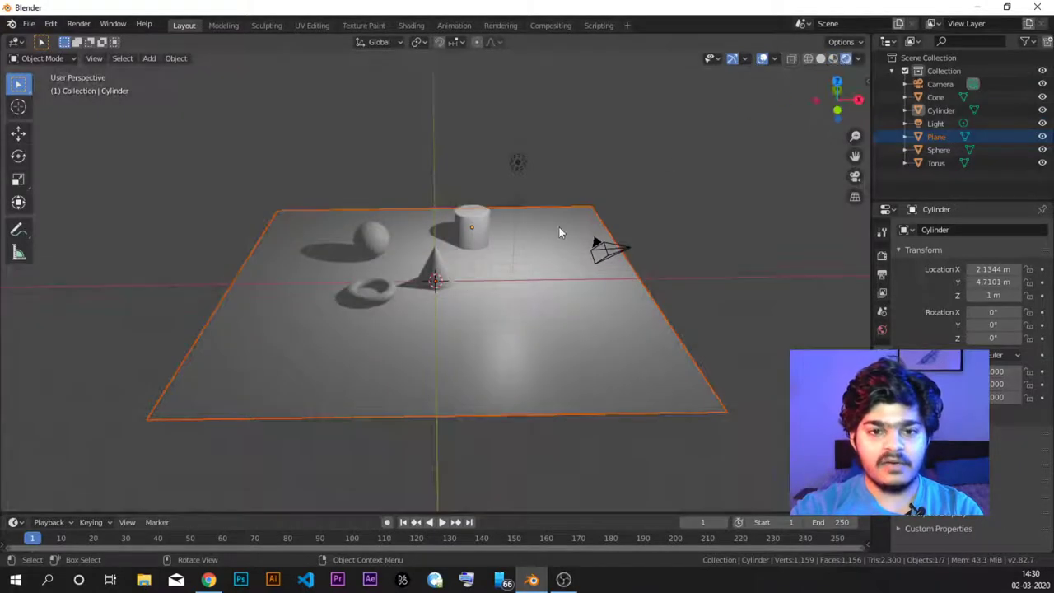
Select the light and view the rendered shadows from several sides of the plane.
mouse_move(446, 262)
middle_down()
mouse_move(467, 277)
mouse_move(452, 259)
middle_up()
drag(495, 143, 563, 186)
middle_drag(544, 181, 537, 257)
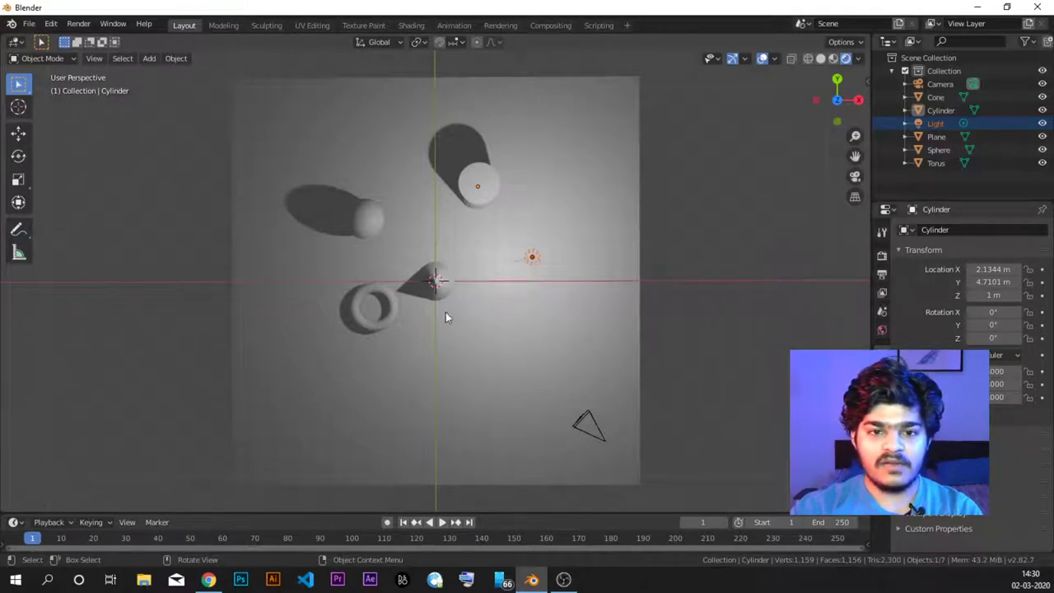
middle_drag(447, 313, 428, 176)
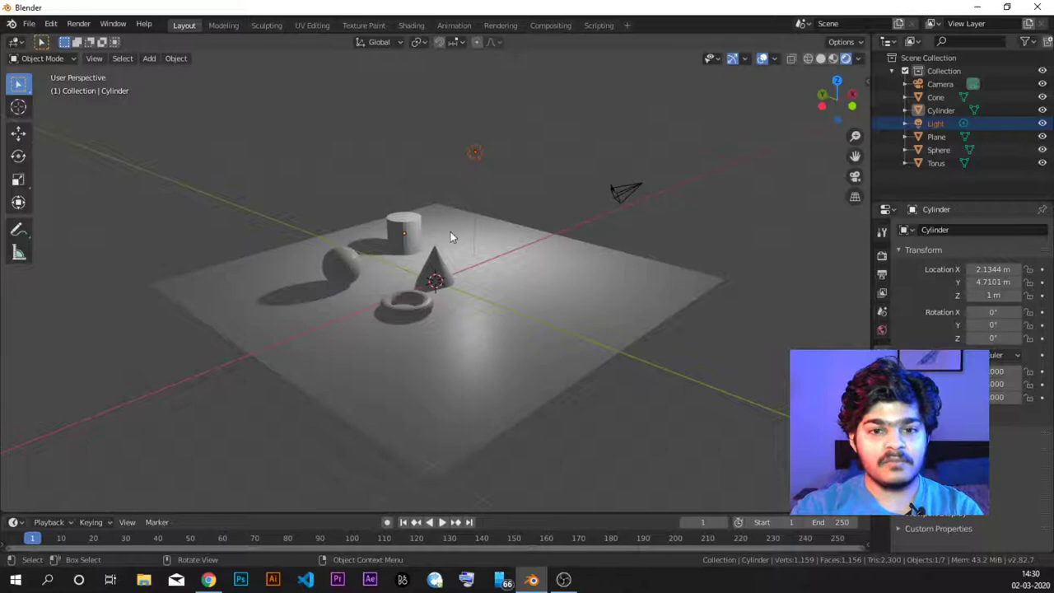
middle_drag(451, 238, 355, 231)
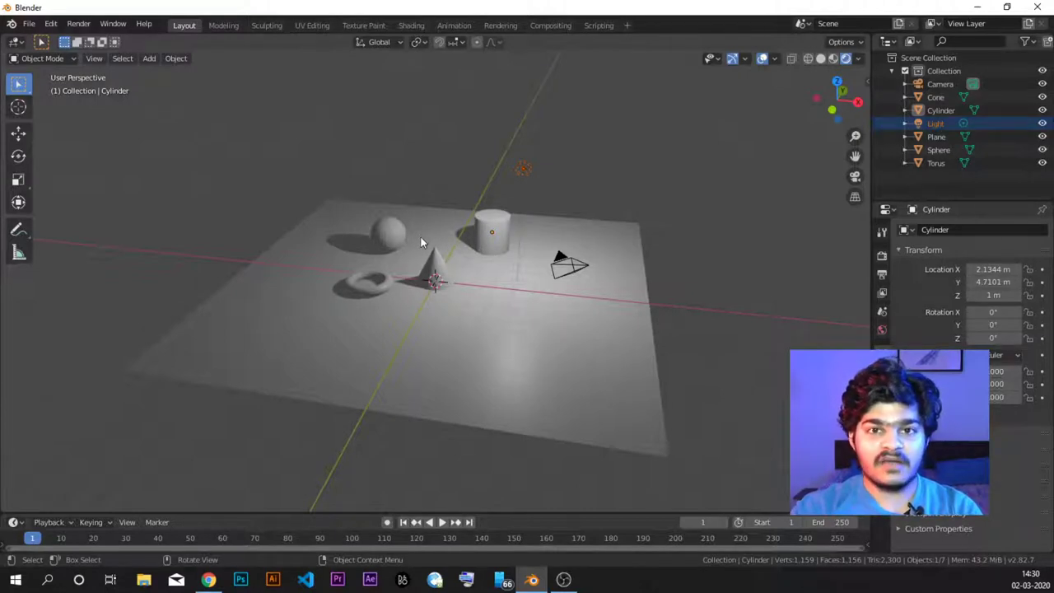
middle_drag(497, 229, 483, 257)
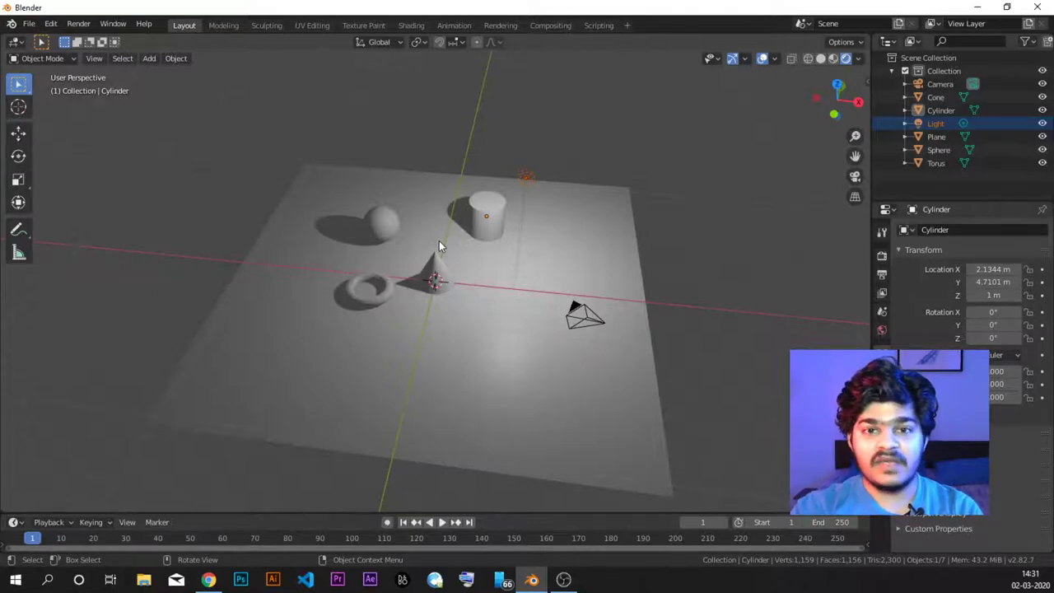
middle_drag(465, 245, 605, 172)
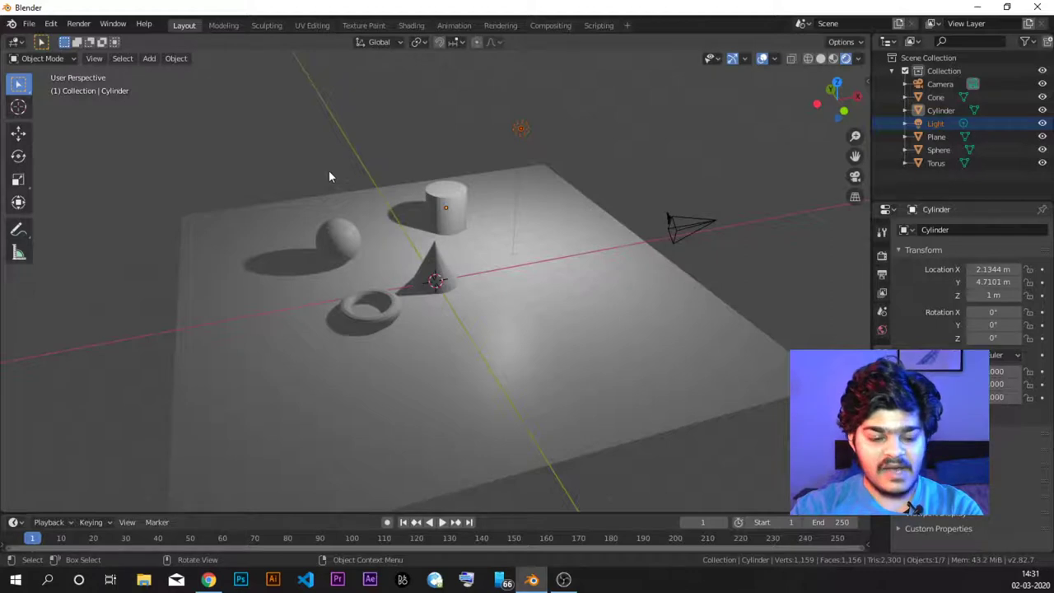
key(z)
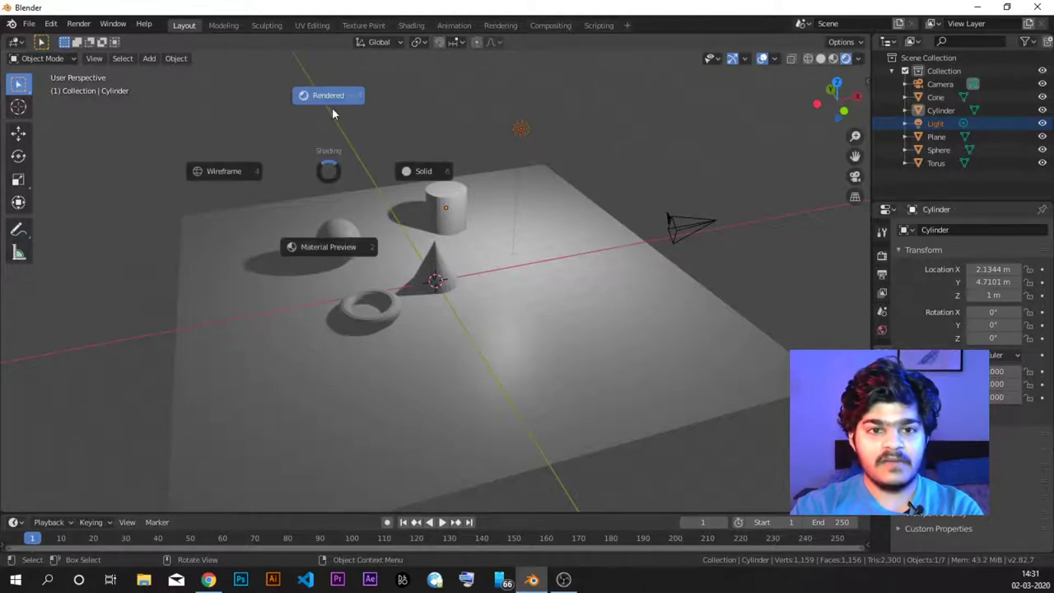
click(223, 168)
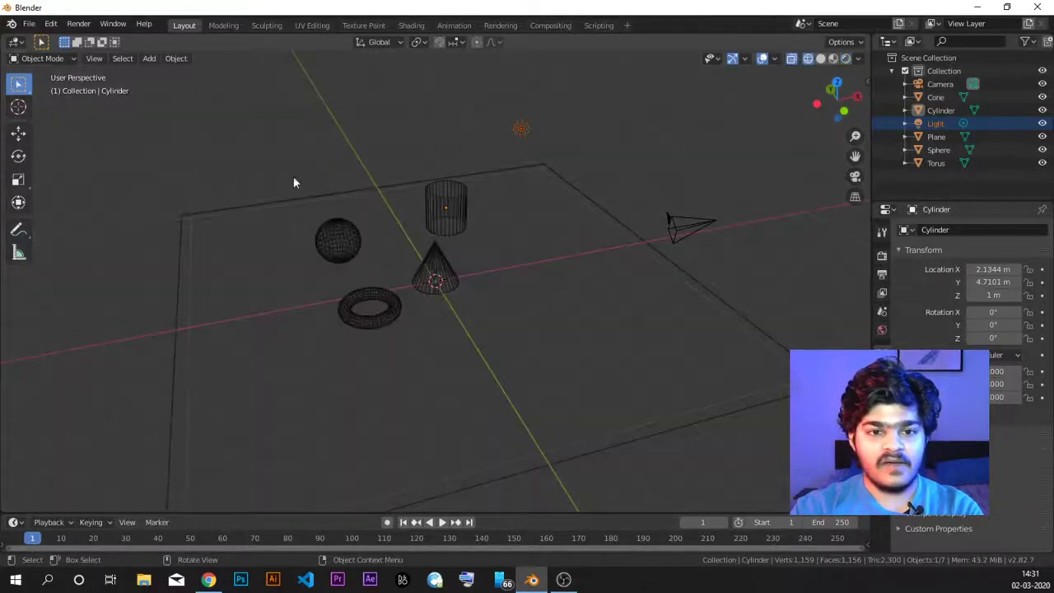
key(z)
click(476, 188)
key(z)
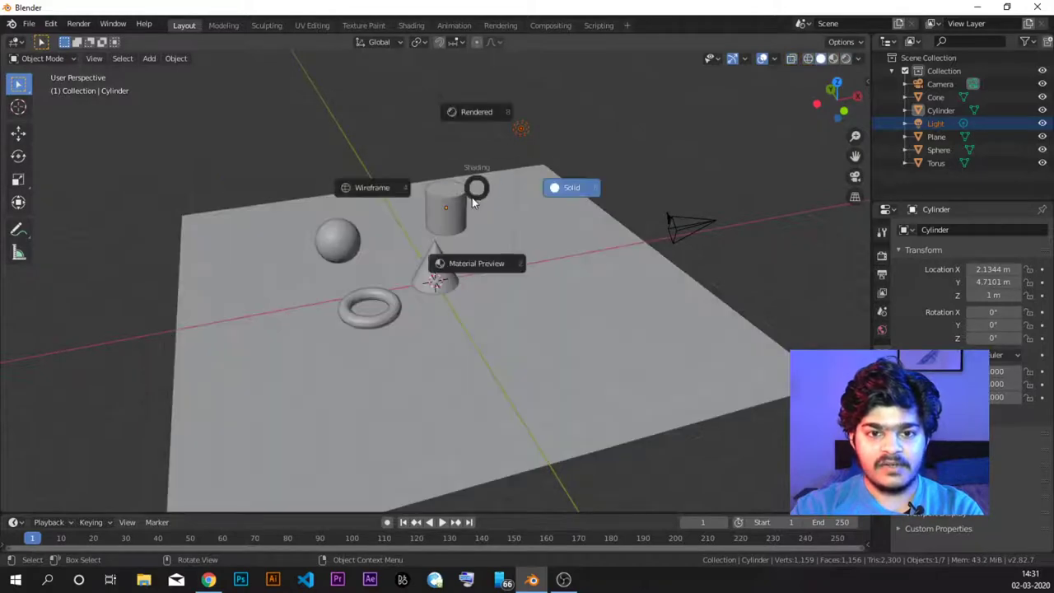
click(462, 265)
key(z)
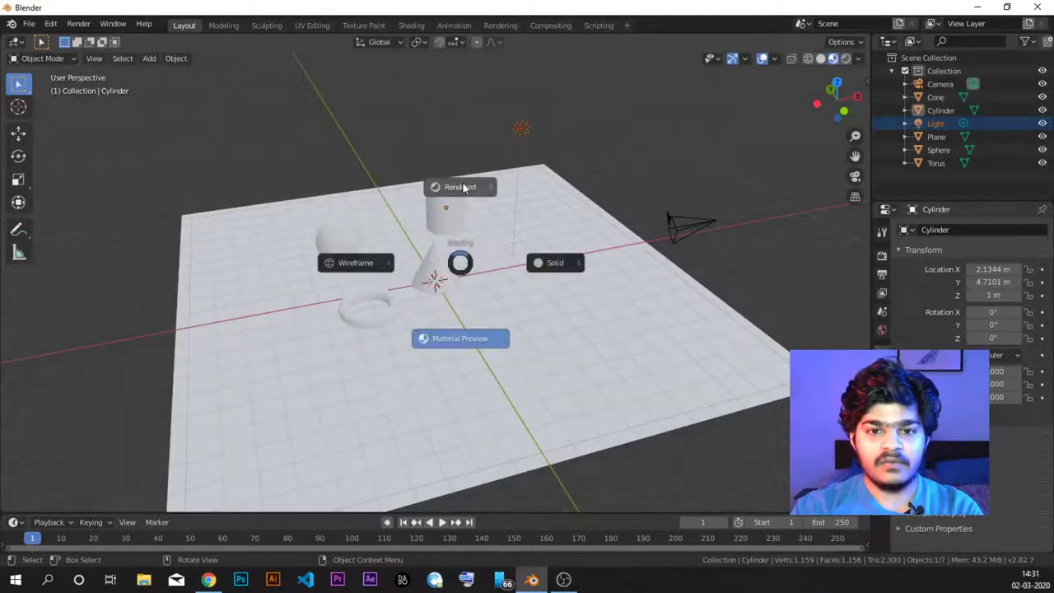
click(467, 186)
middle_drag(458, 176, 440, 170)
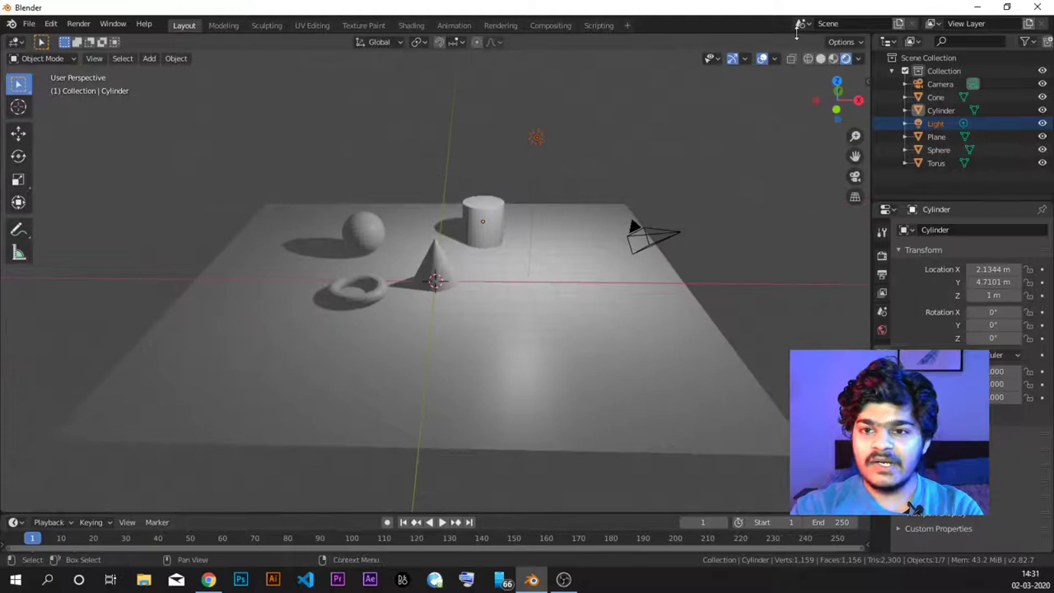
key(z)
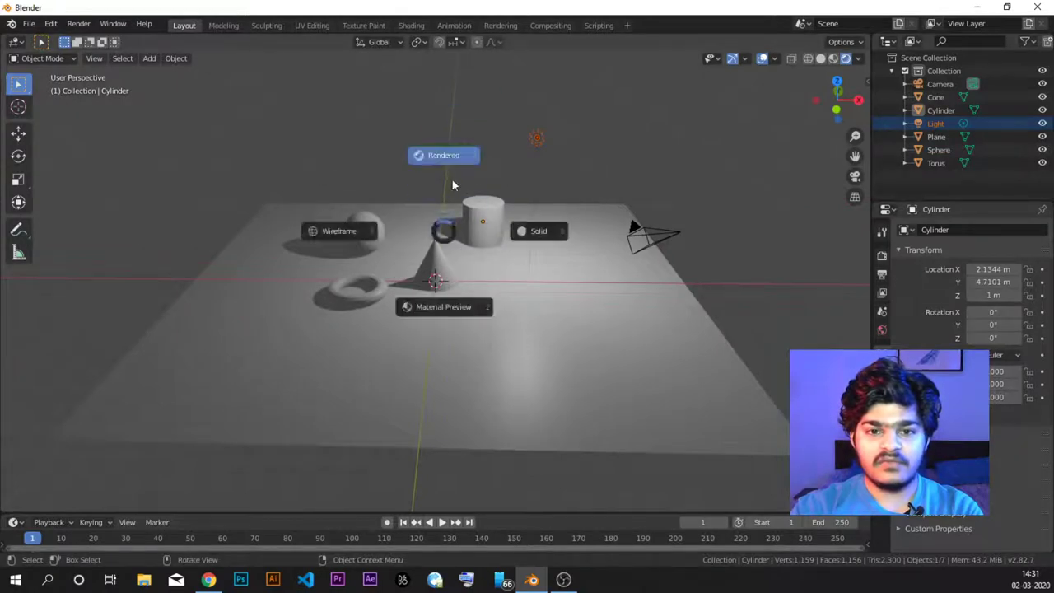
key(z)
click(614, 229)
key(z)
click(482, 303)
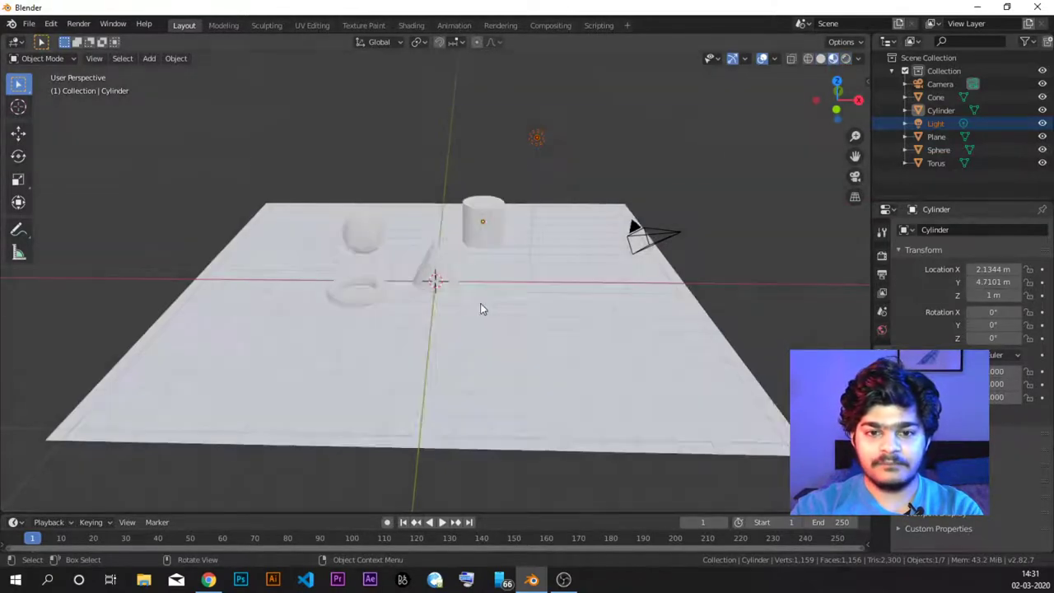
key(z)
click(325, 236)
key(z)
click(461, 168)
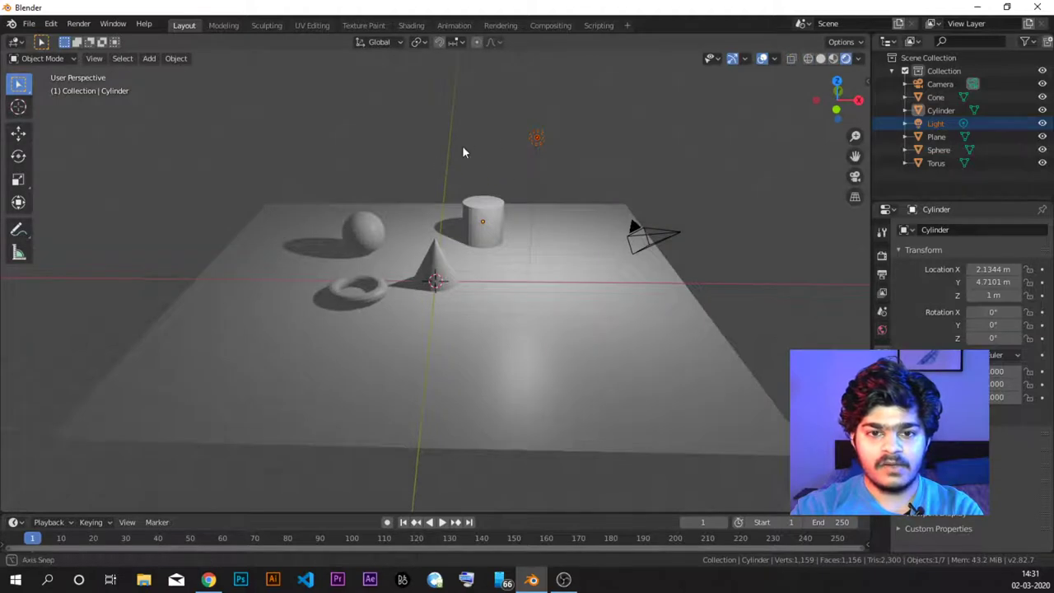
mouse_move(461, 151)
middle_down()
mouse_move(436, 159)
mouse_move(460, 159)
middle_up()
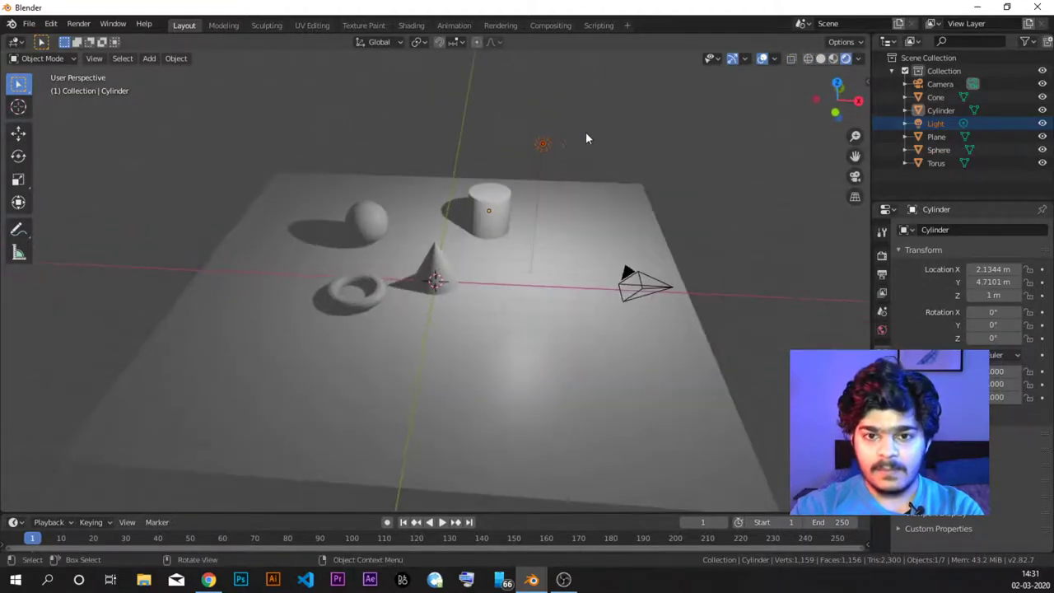
Select the camera and toggle Numpad 0 camera view to compare its framing.
middle_drag(585, 138, 501, 134)
click(387, 307)
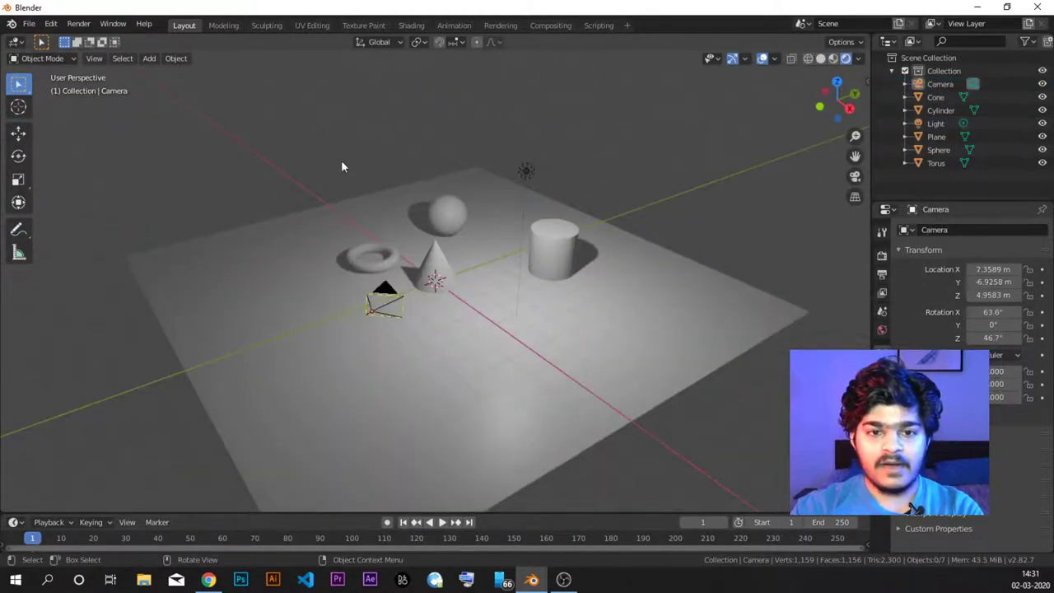
middle_drag(343, 166, 360, 163)
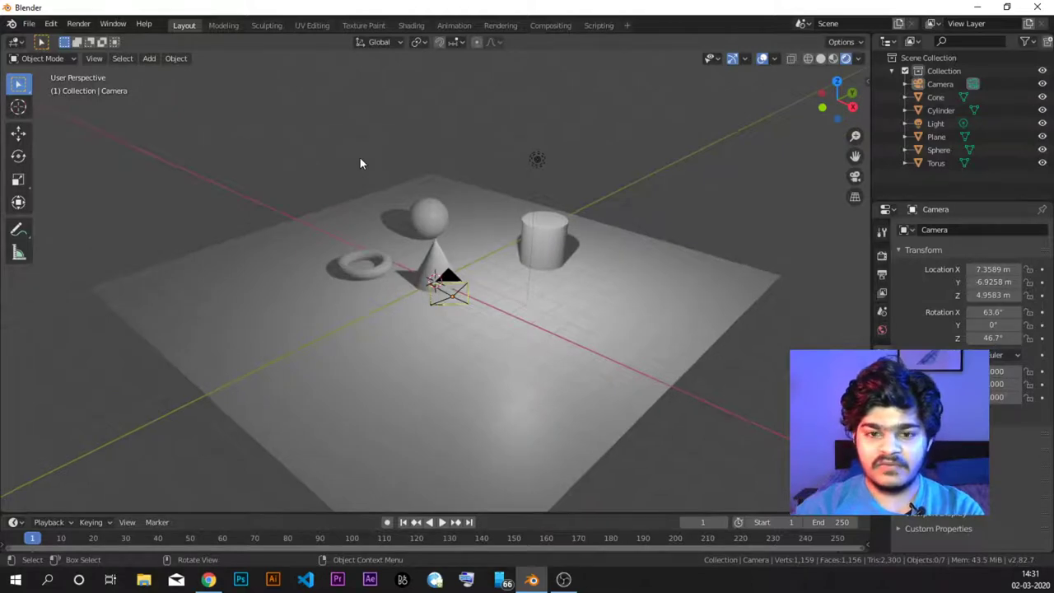
key(KP_0)
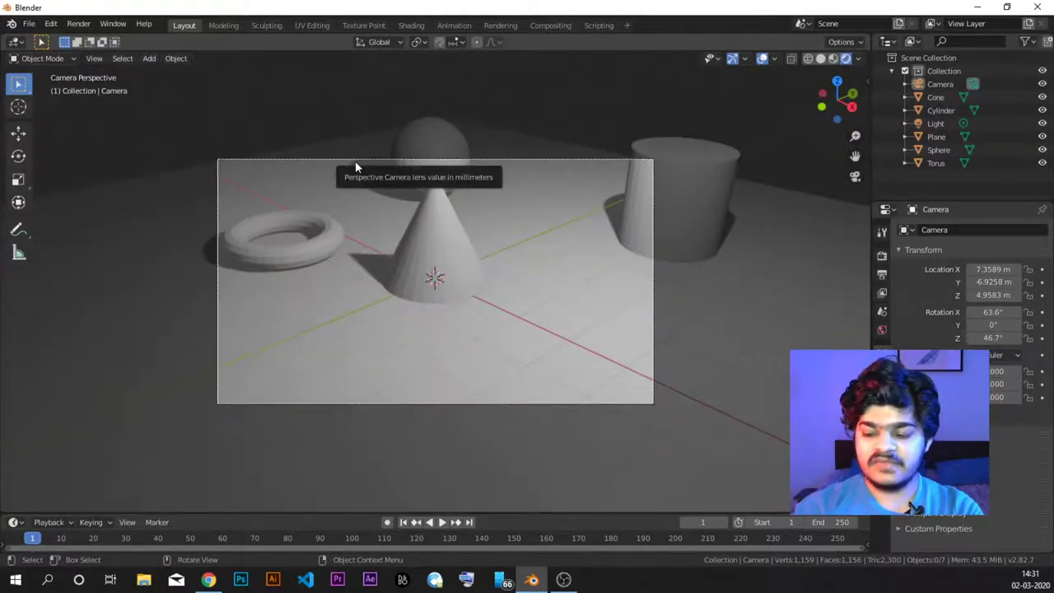
key(KP_0)
key(KP_0)
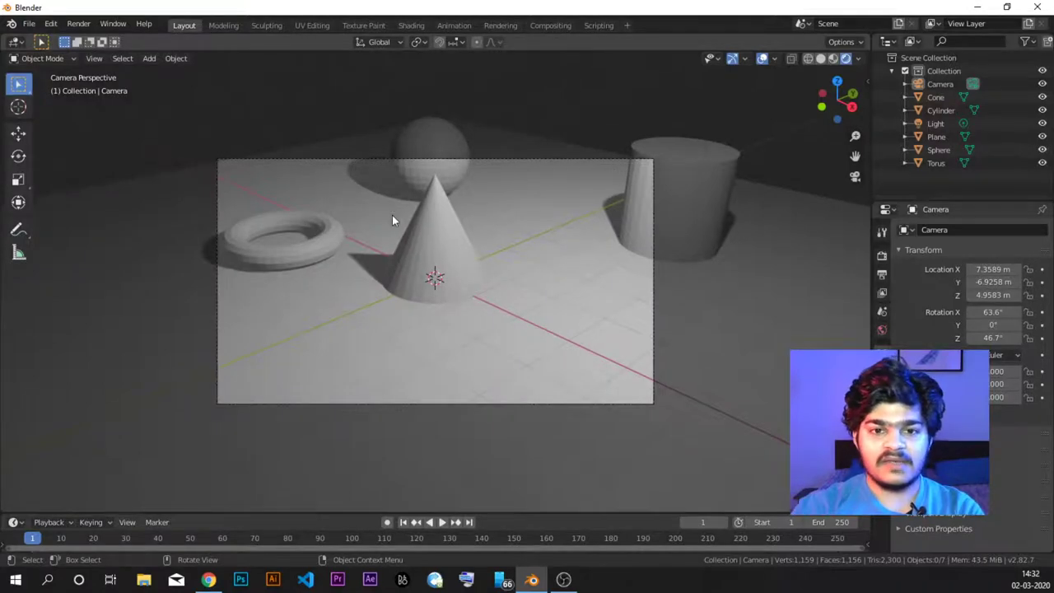
key(KP_0)
middle_drag(402, 230, 444, 258)
key(KP_0)
scroll(444, 248, down, 5)
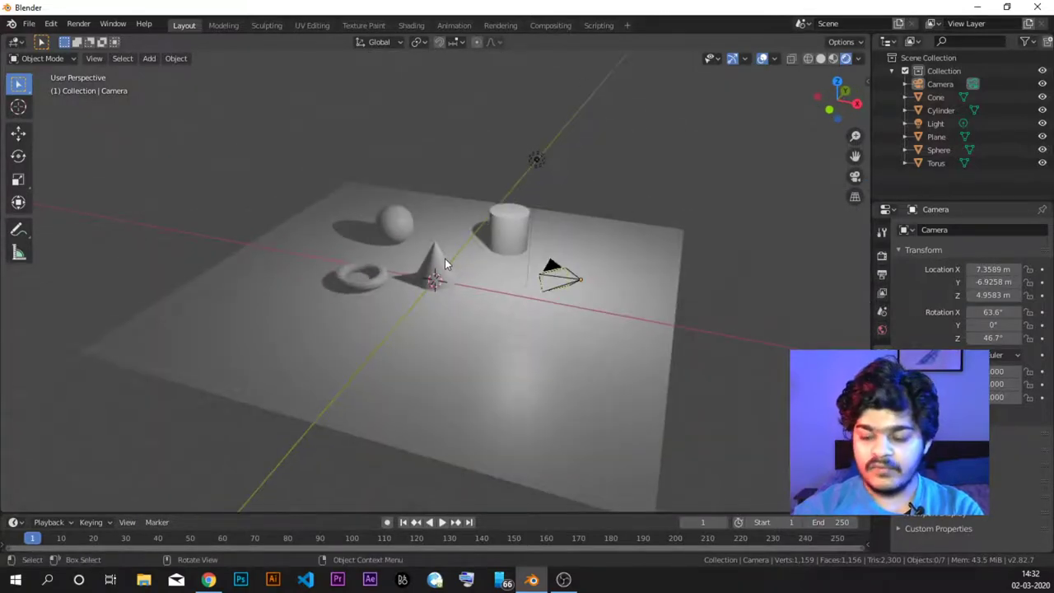
key(KP_0)
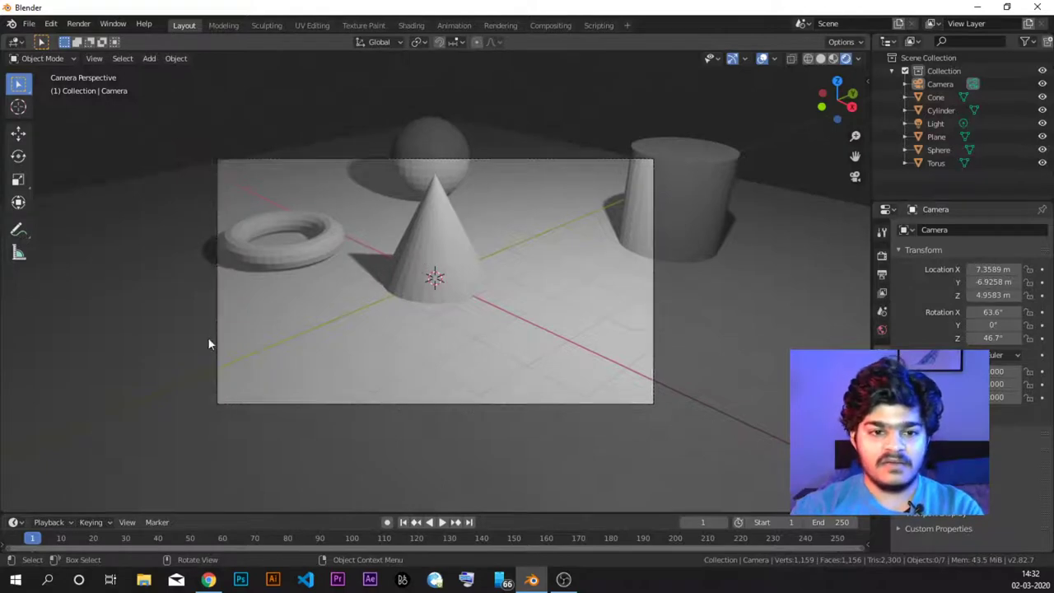
Select and deselect the camera frame, ending with nothing selected.
click(251, 140)
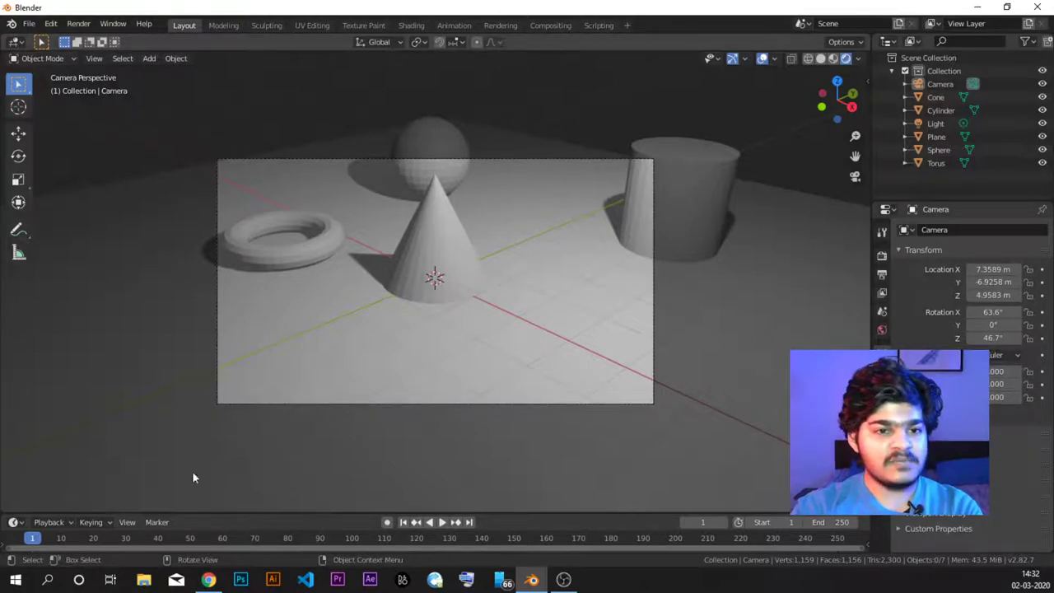
click(217, 165)
click(203, 363)
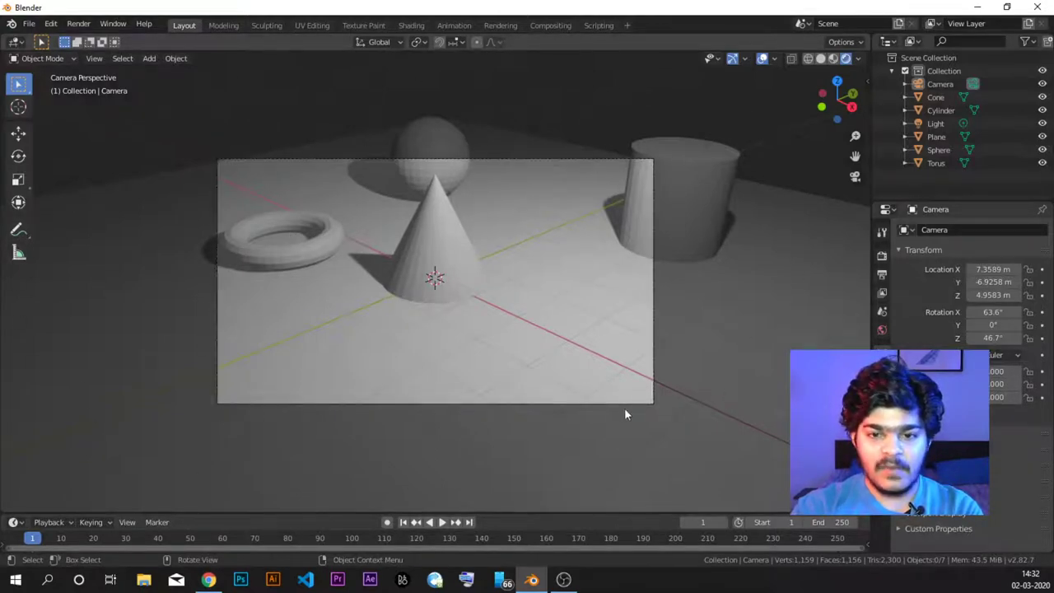
click(630, 158)
click(494, 238)
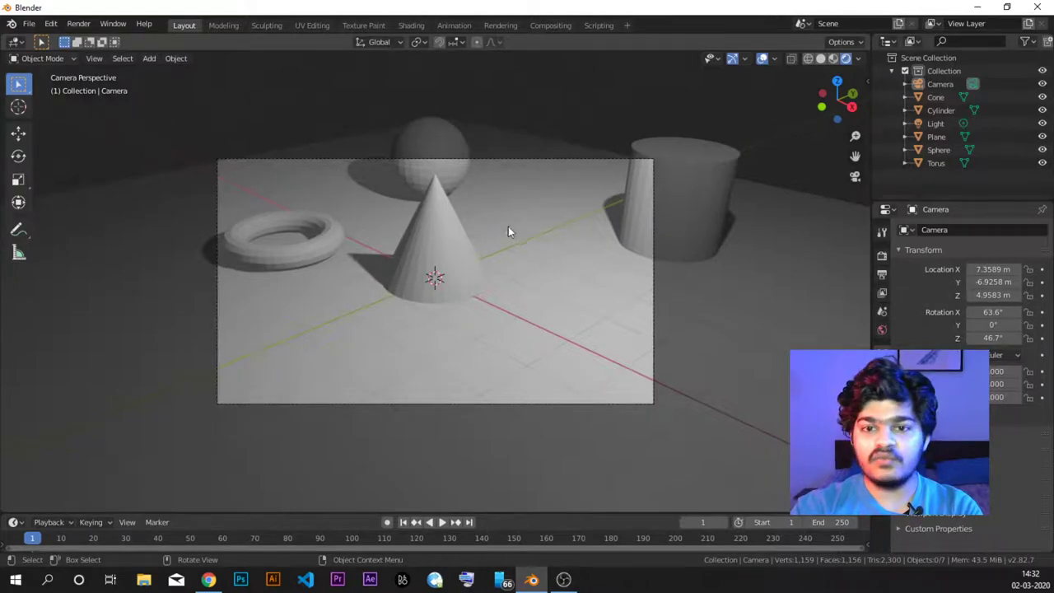
Zoom in and out until the camera frame around the cone, torus and cylinder fills the viewport.
scroll(494, 243, down, 4)
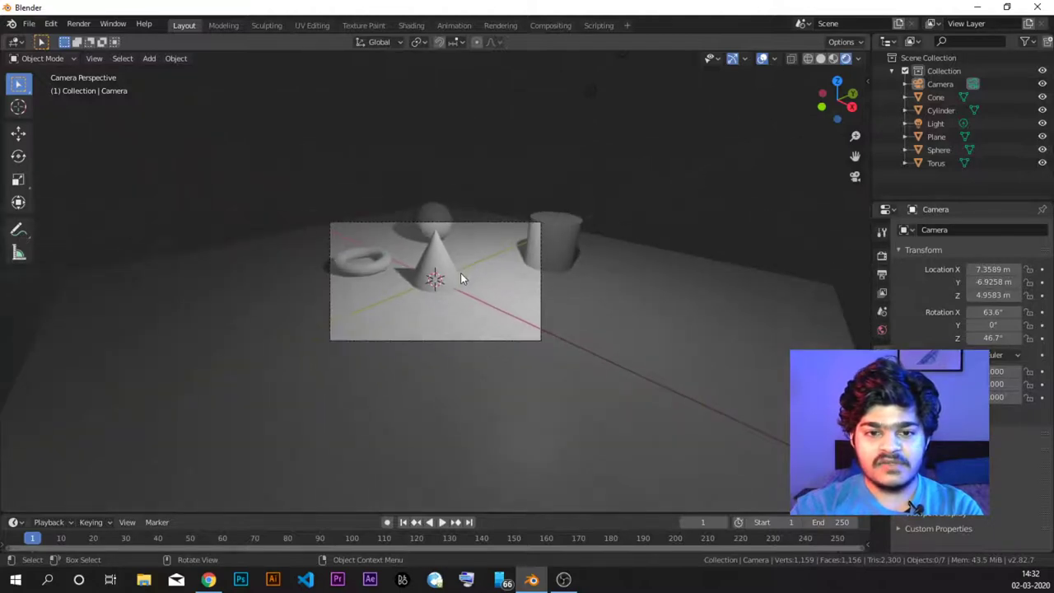
scroll(458, 275, up, 3)
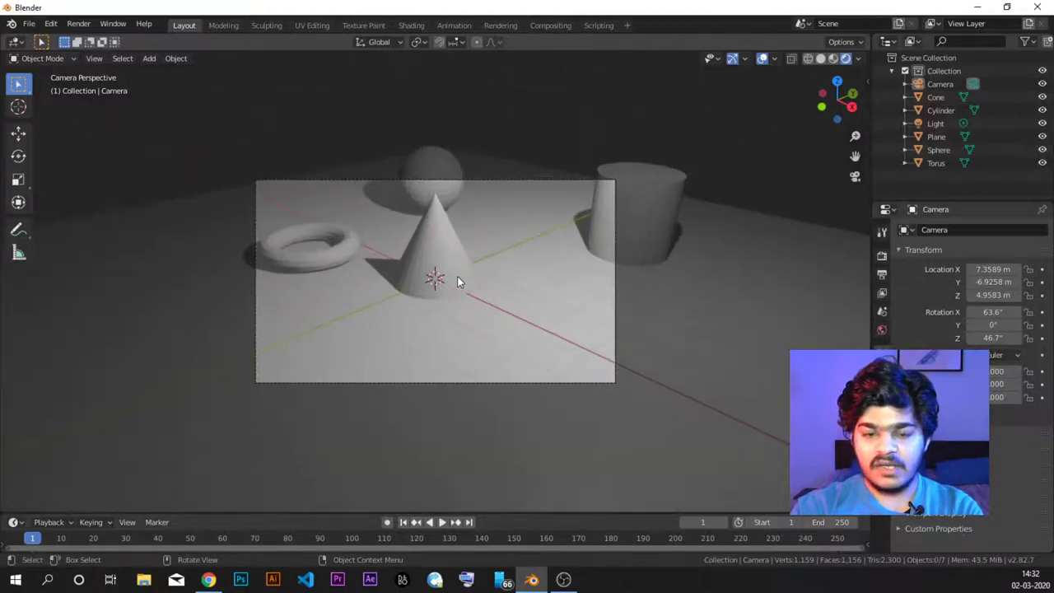
scroll(458, 282, up, 3)
scroll(458, 282, down, 3)
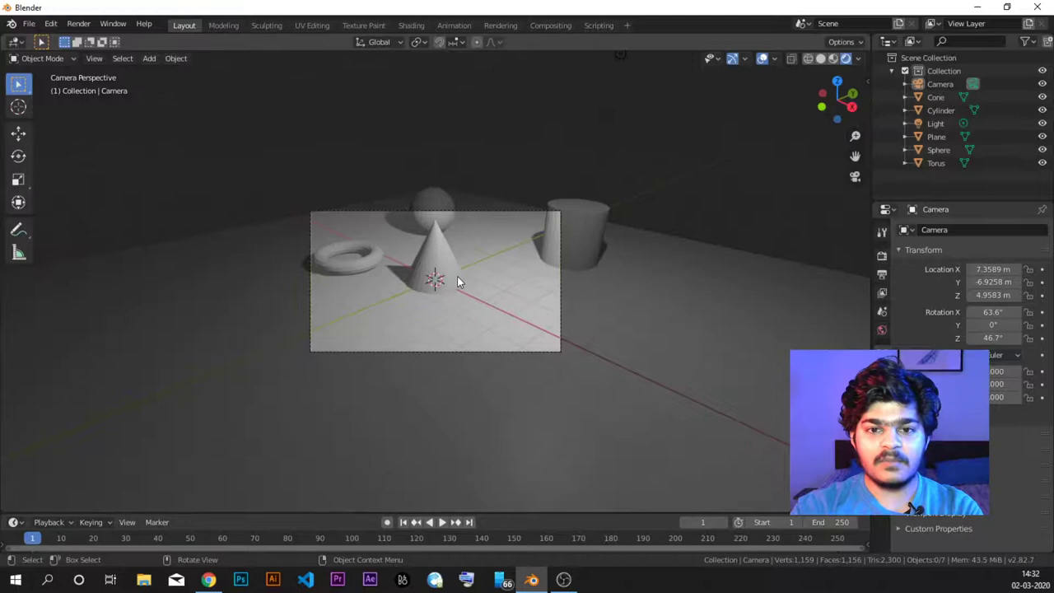
scroll(546, 317, down, 2)
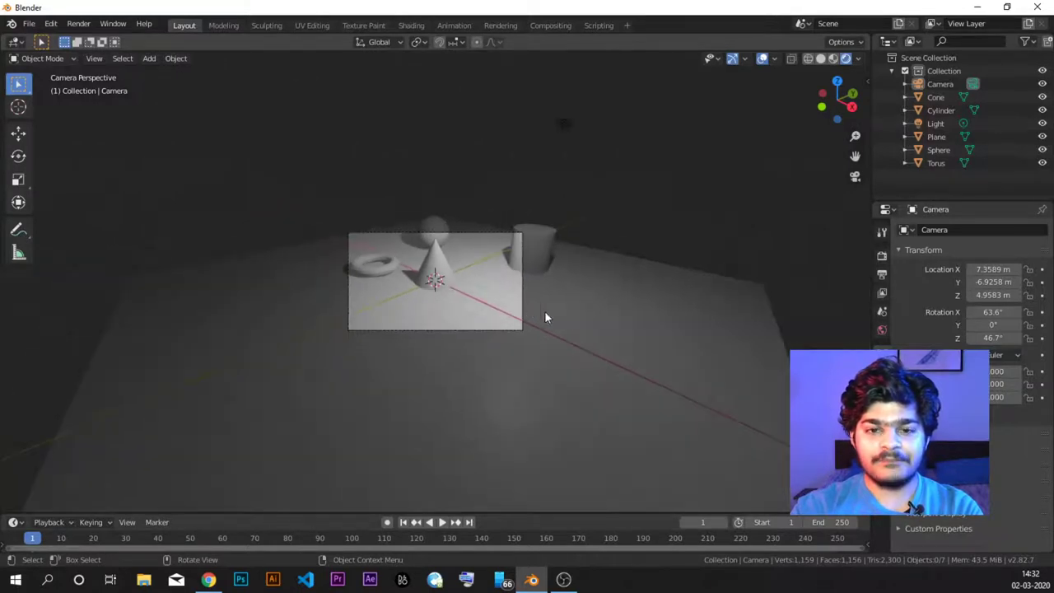
scroll(490, 354, up, 6)
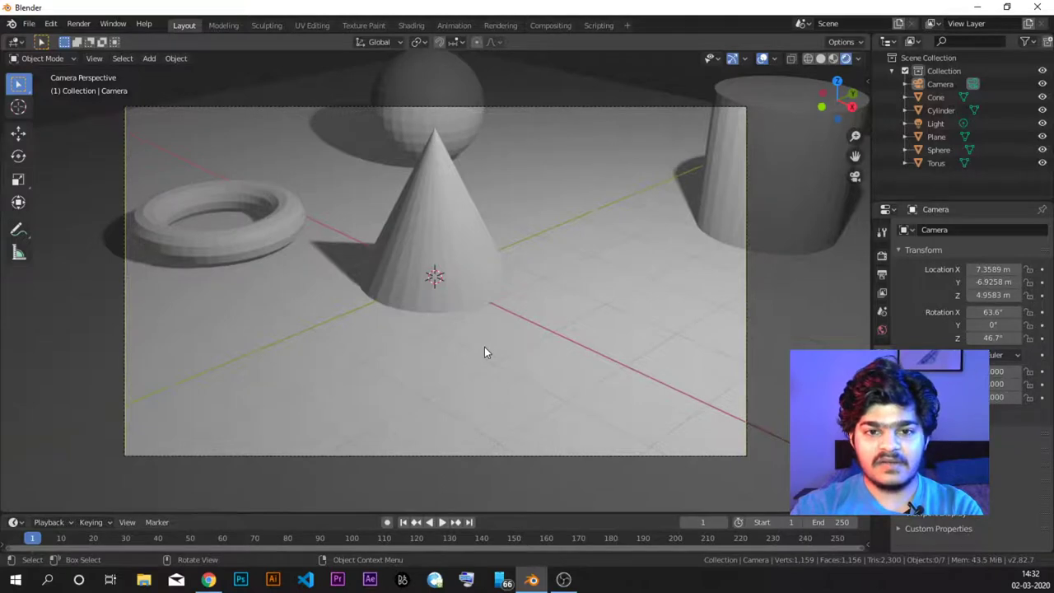
scroll(484, 352, down, 3)
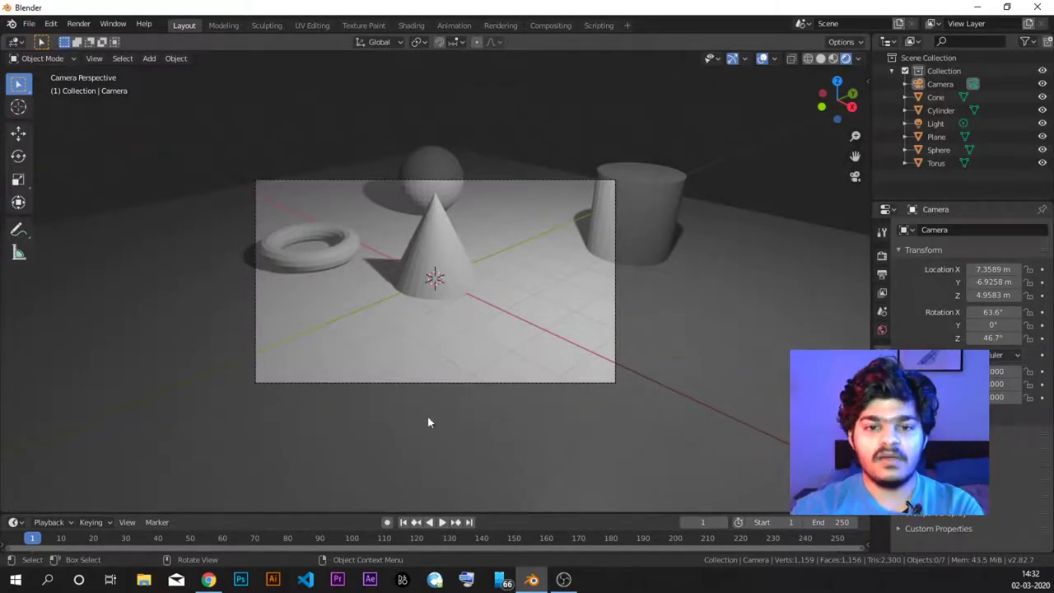
scroll(447, 325, up, 2)
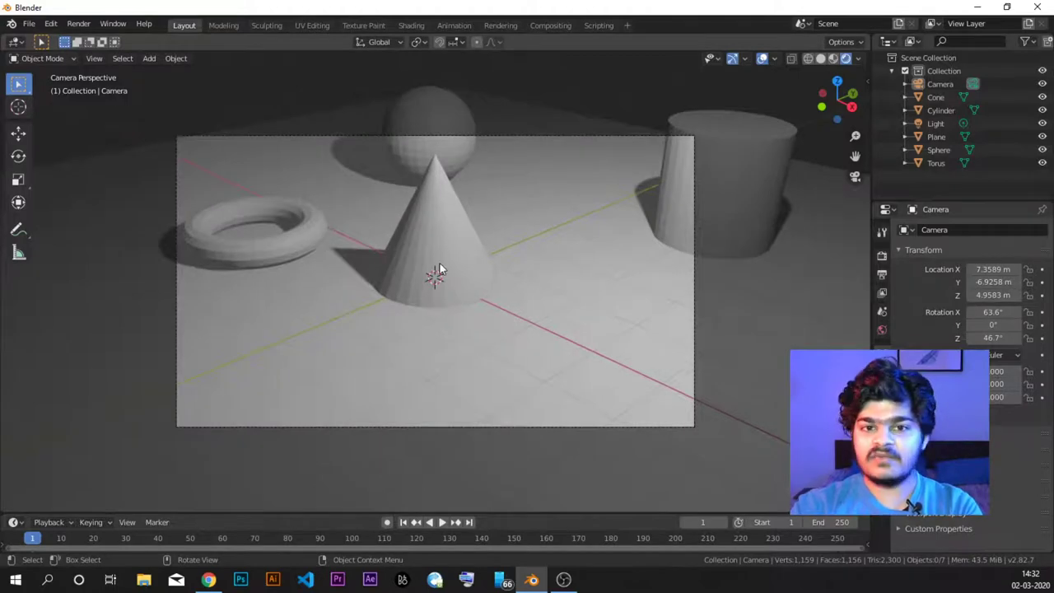
scroll(436, 275, up, 3)
scroll(439, 272, down, 2)
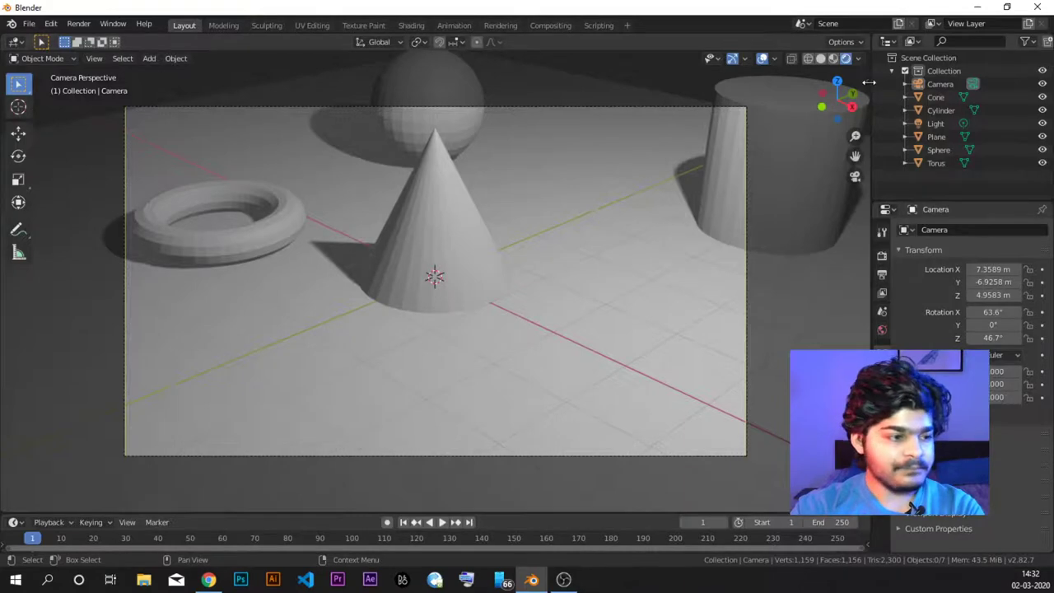
Enable Lock Camera to View in the sidebar's View tab, then collapse the View panel.
click(563, 580)
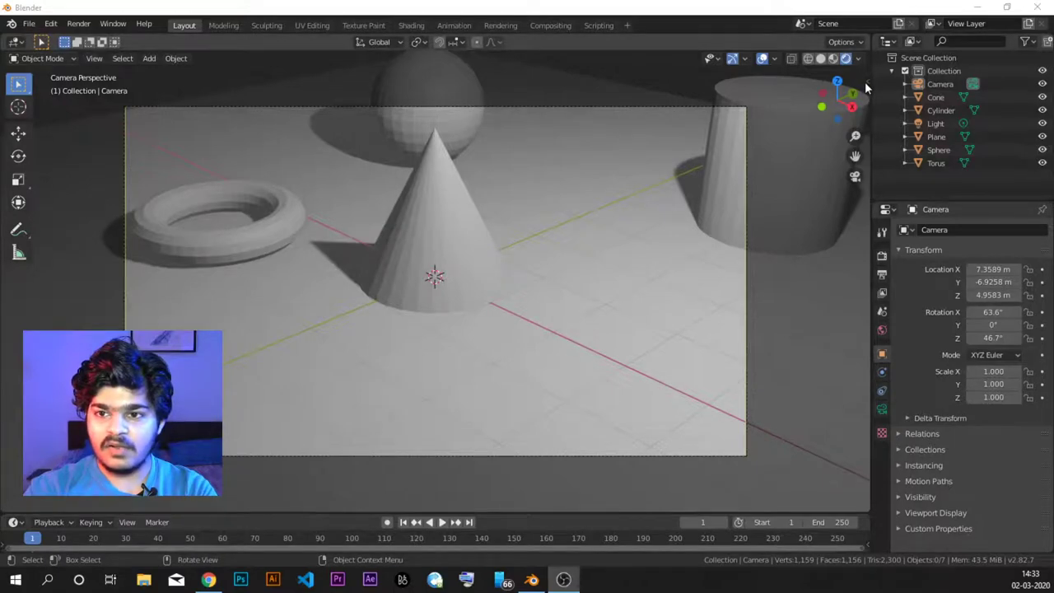
click(865, 83)
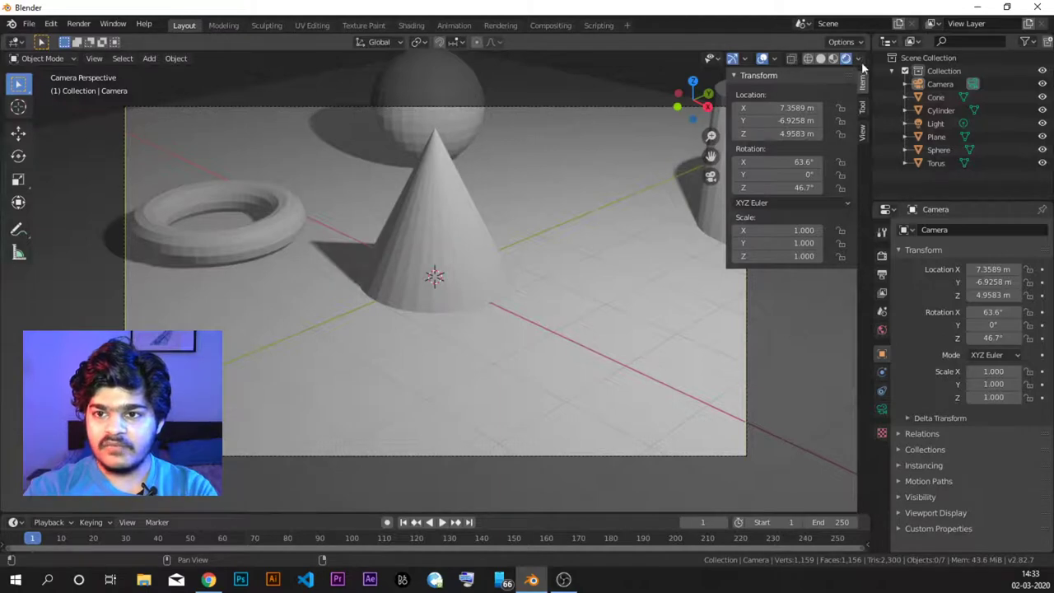
click(863, 132)
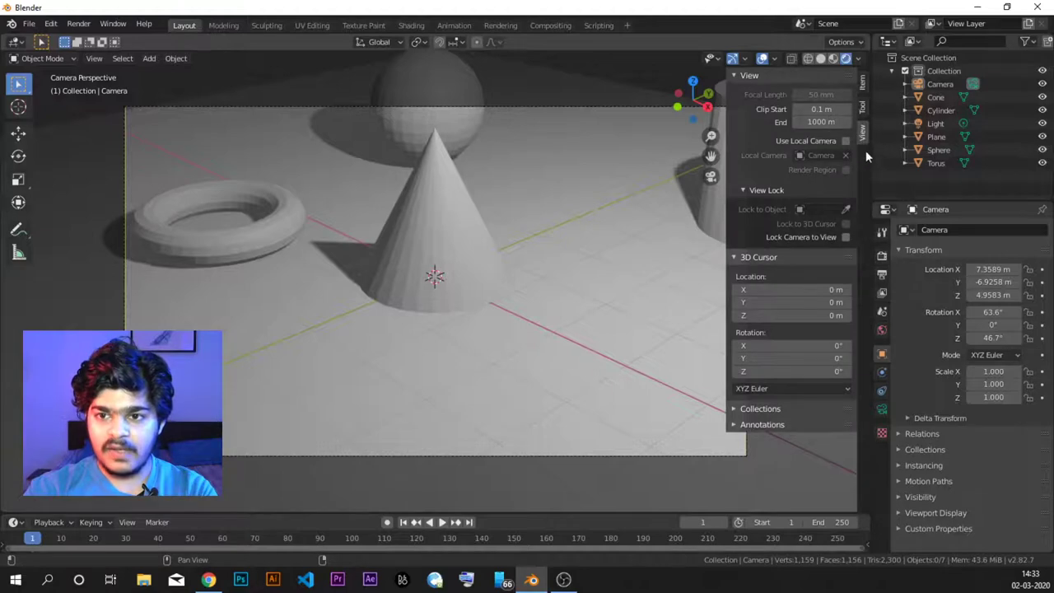
click(845, 238)
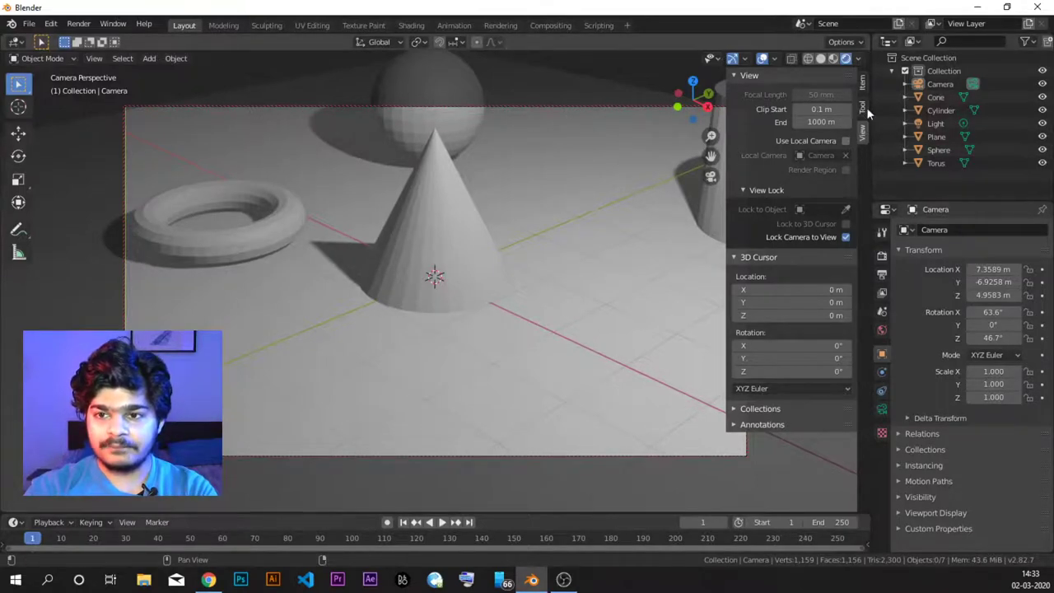
click(734, 74)
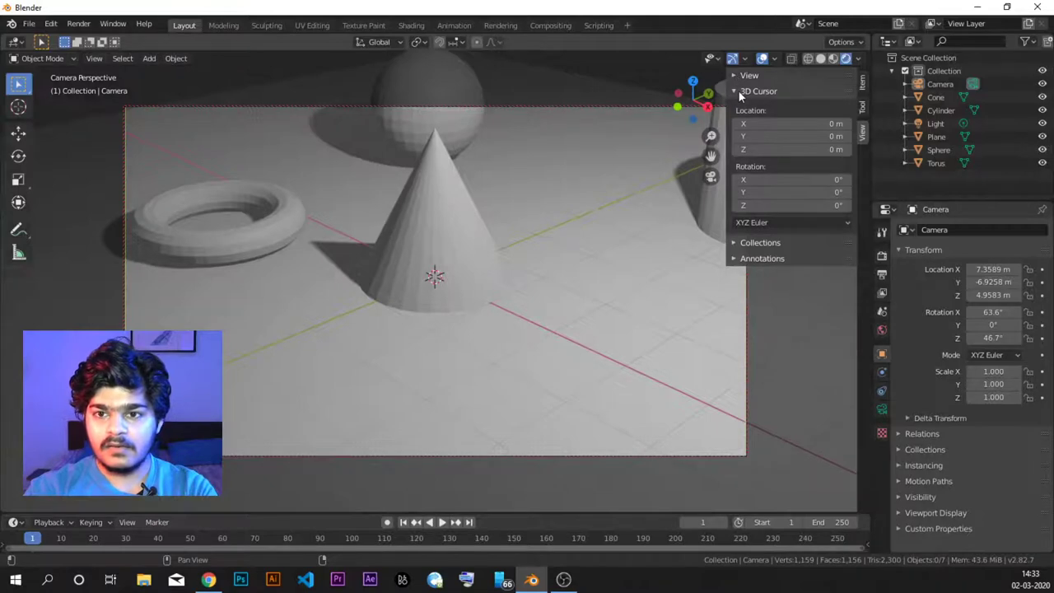
Collapse the 3D Cursor panel, toggle the sidebar with N, and leave it hidden.
click(738, 90)
click(738, 76)
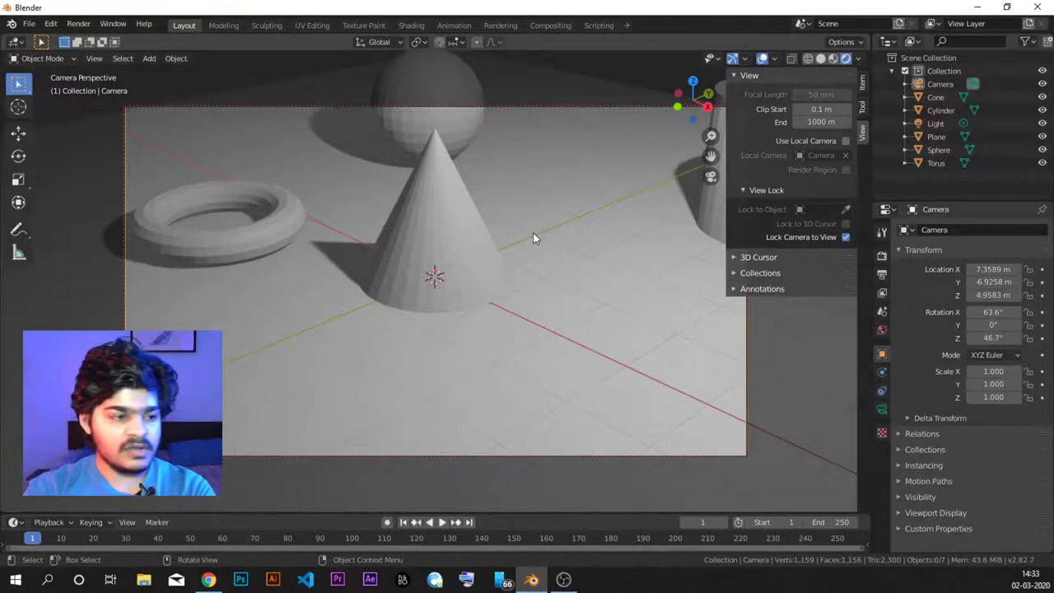
key(n)
key(n)
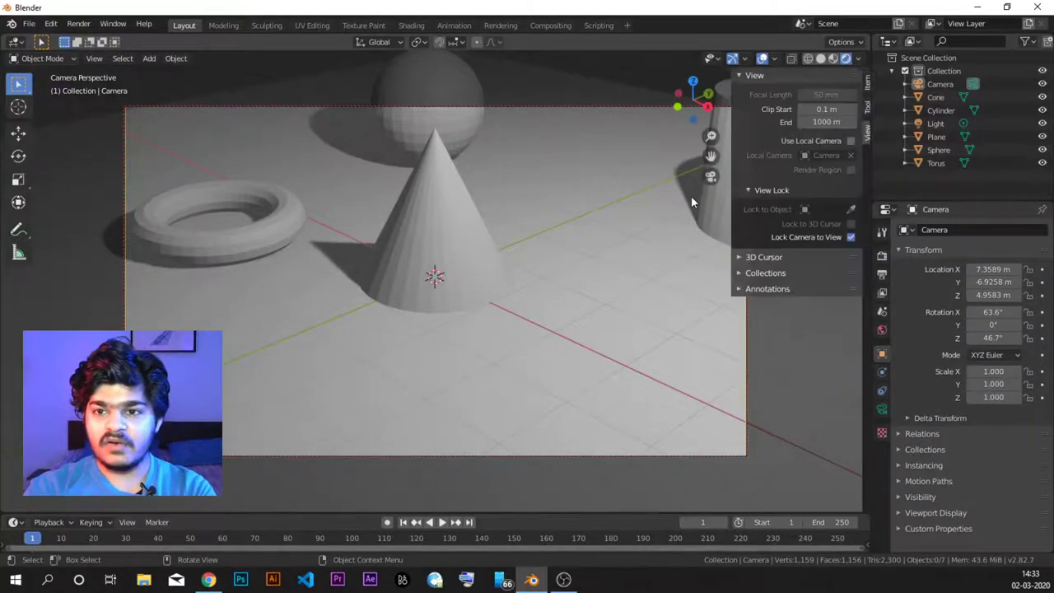
key(n)
key(n)
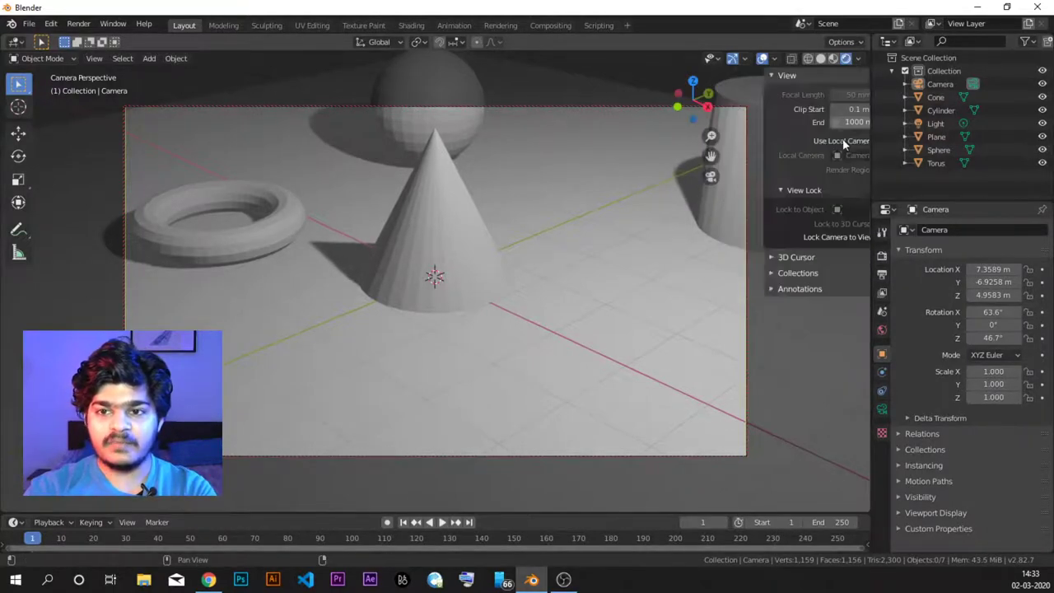
key(n)
key(n)
key(n)
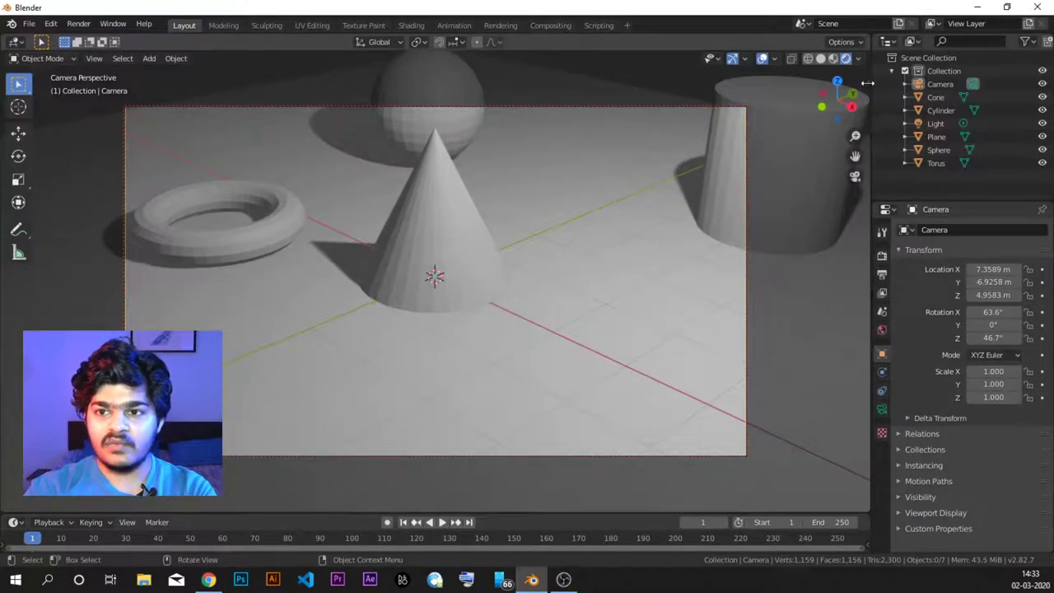
key(n)
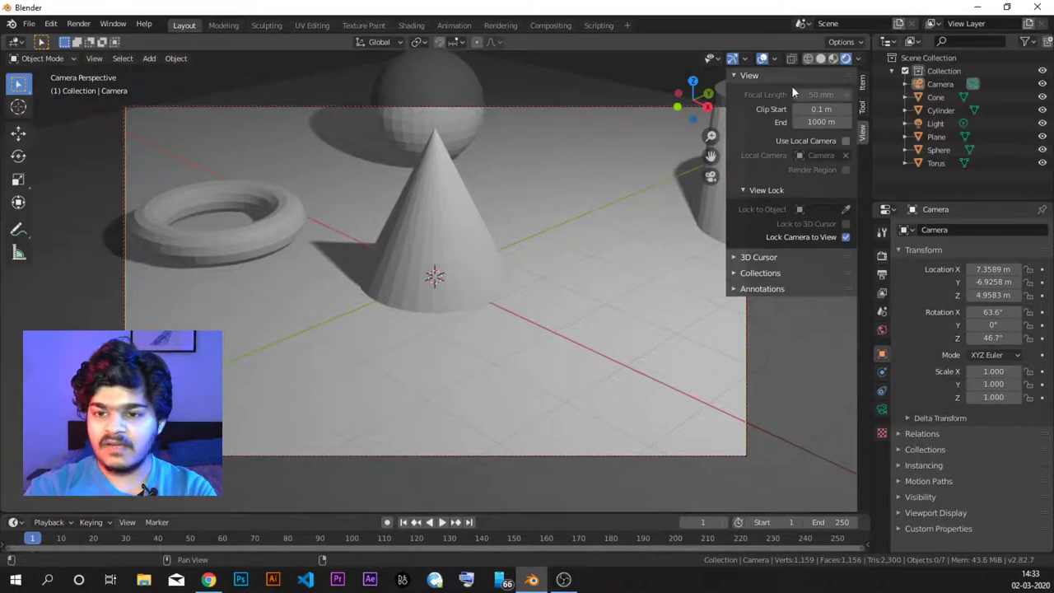
key(n)
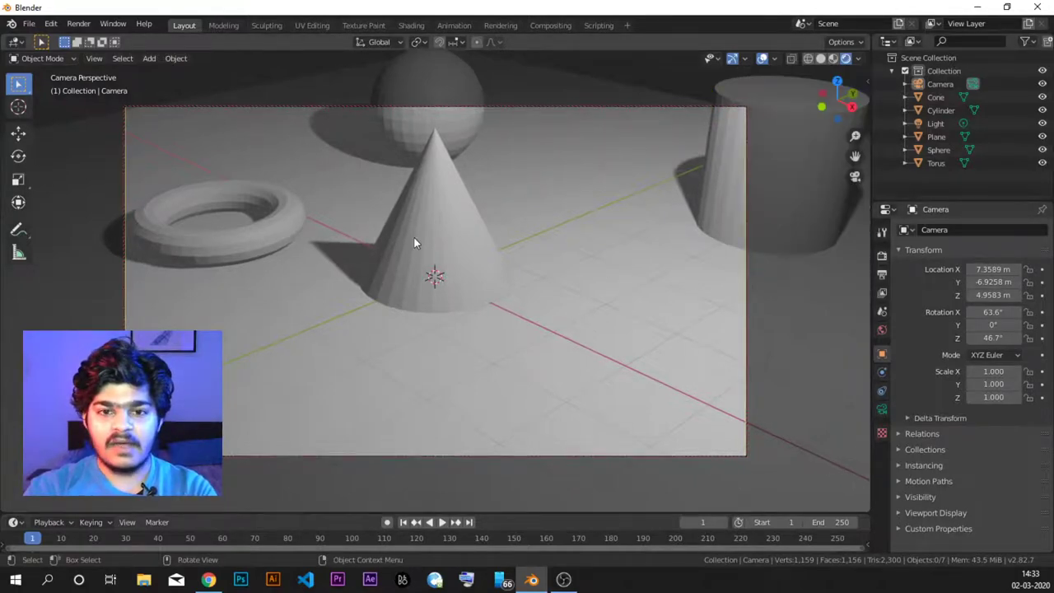
Dolly the locked camera back and orbit it so all four shapes fit the shot.
scroll(414, 239, down, 2)
scroll(413, 236, down, 1)
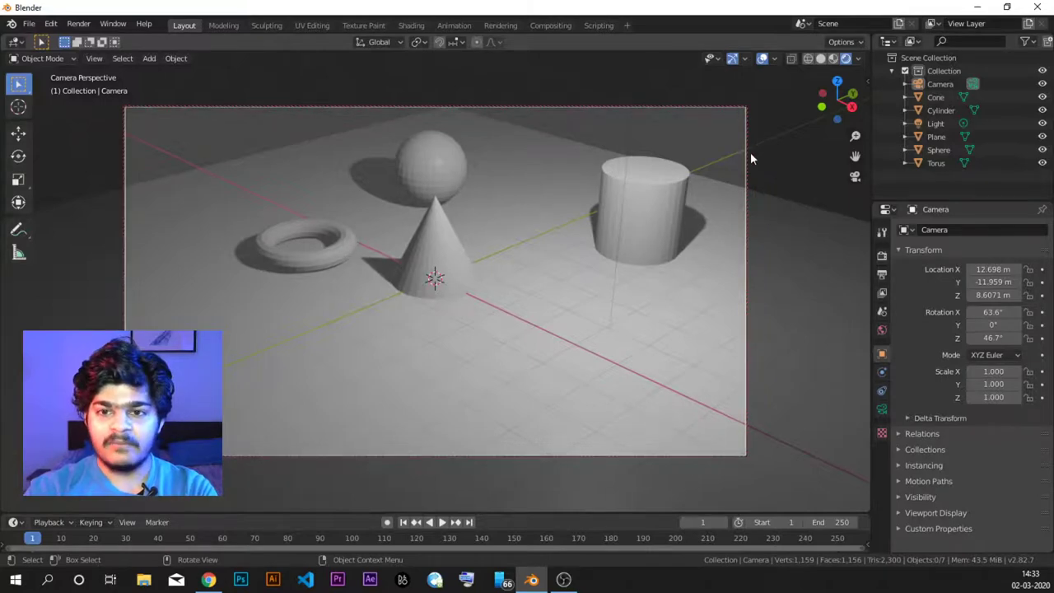
scroll(409, 247, up, 4)
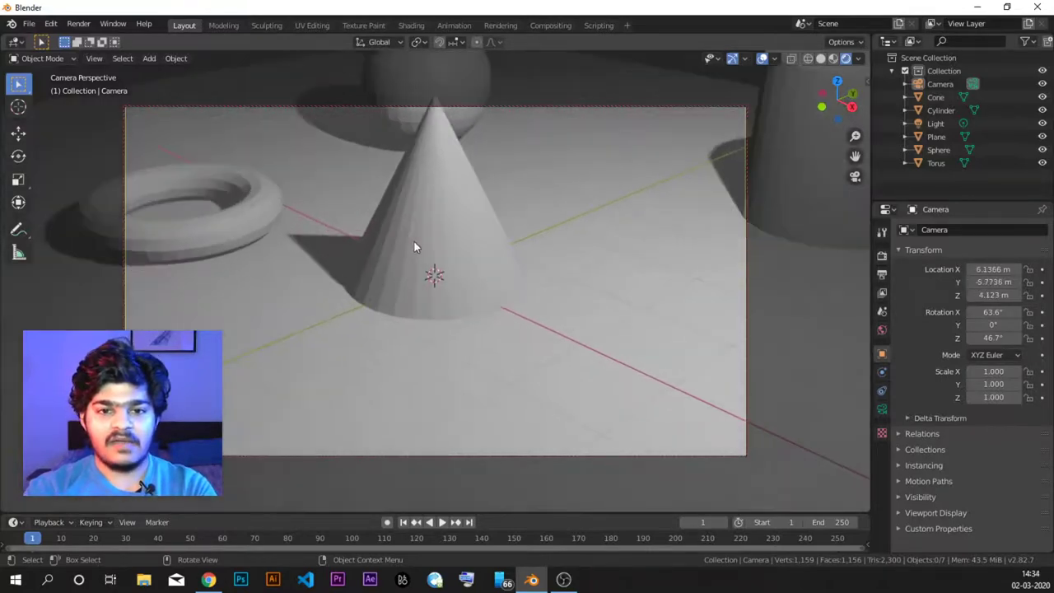
scroll(414, 241, down, 4)
middle_drag(405, 245, 470, 243)
Select the floor Plane and scale it up, first to 24.042, then to 39.310.
click(424, 317)
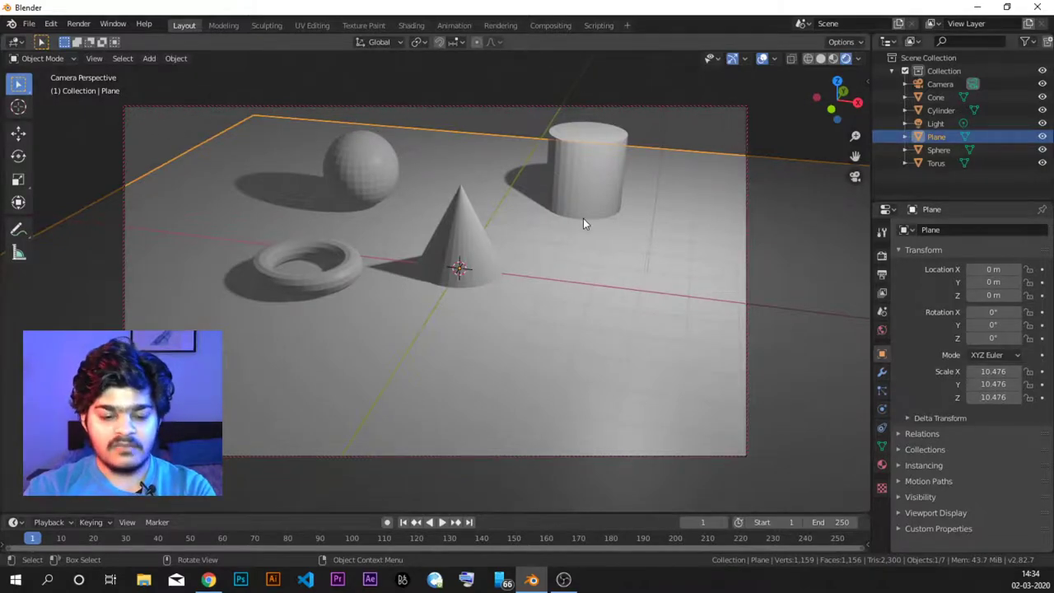
key(s)
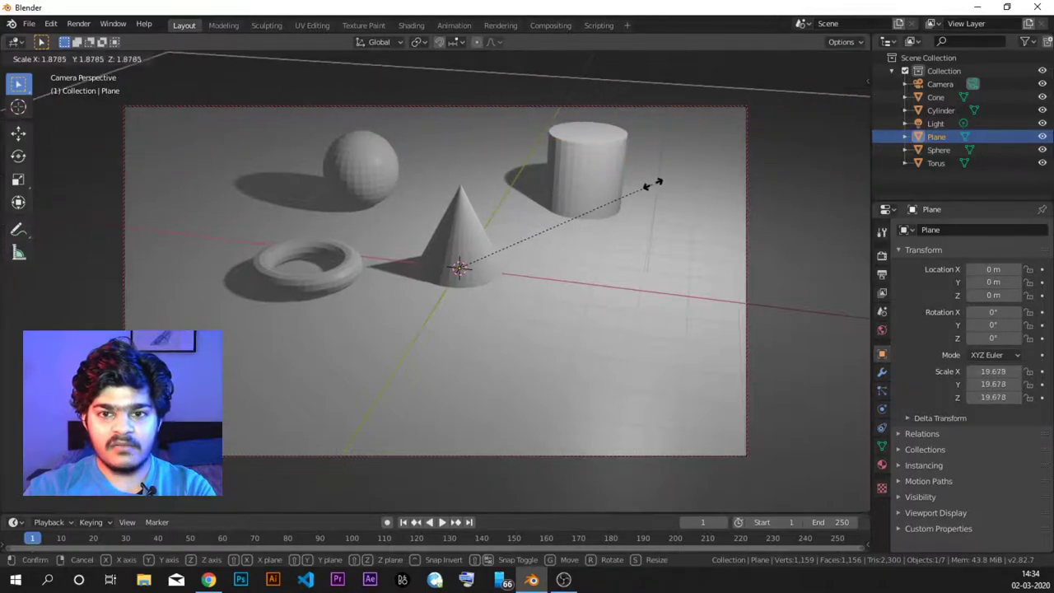
click(696, 172)
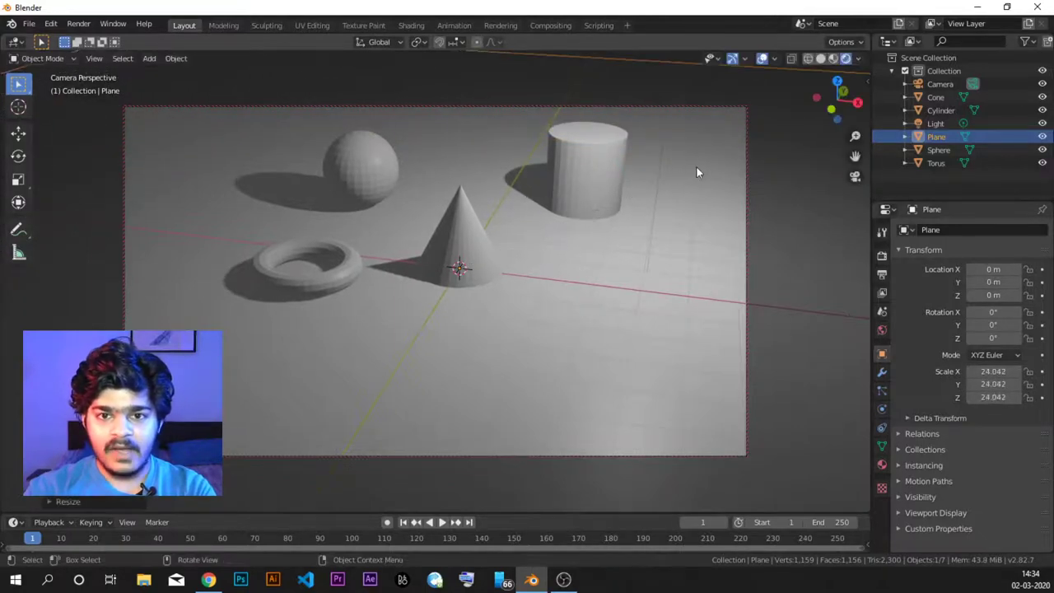
middle_drag(527, 226, 494, 243)
scroll(510, 280, up, 2)
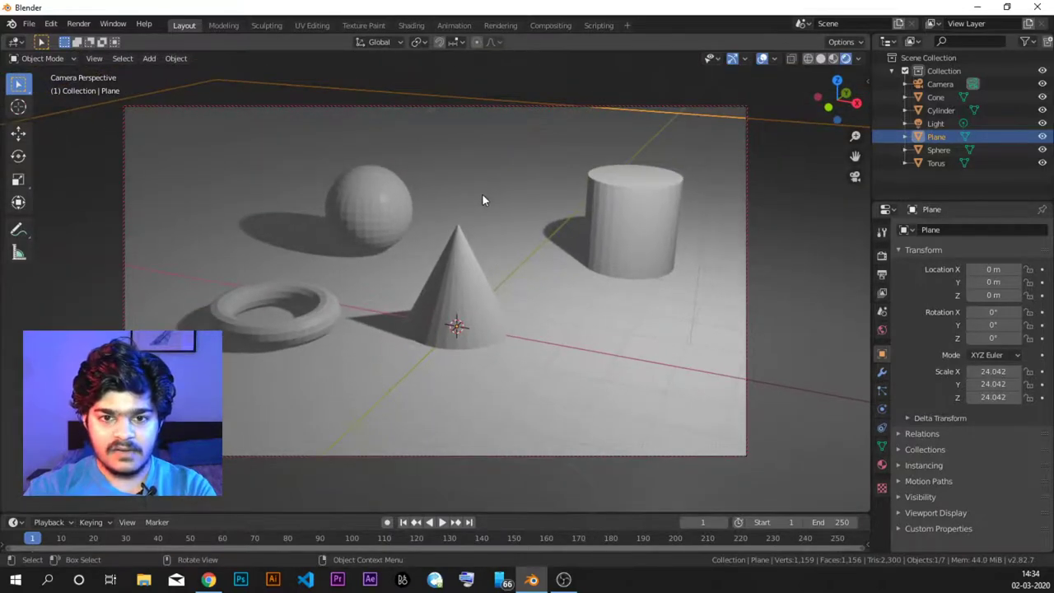
key(s)
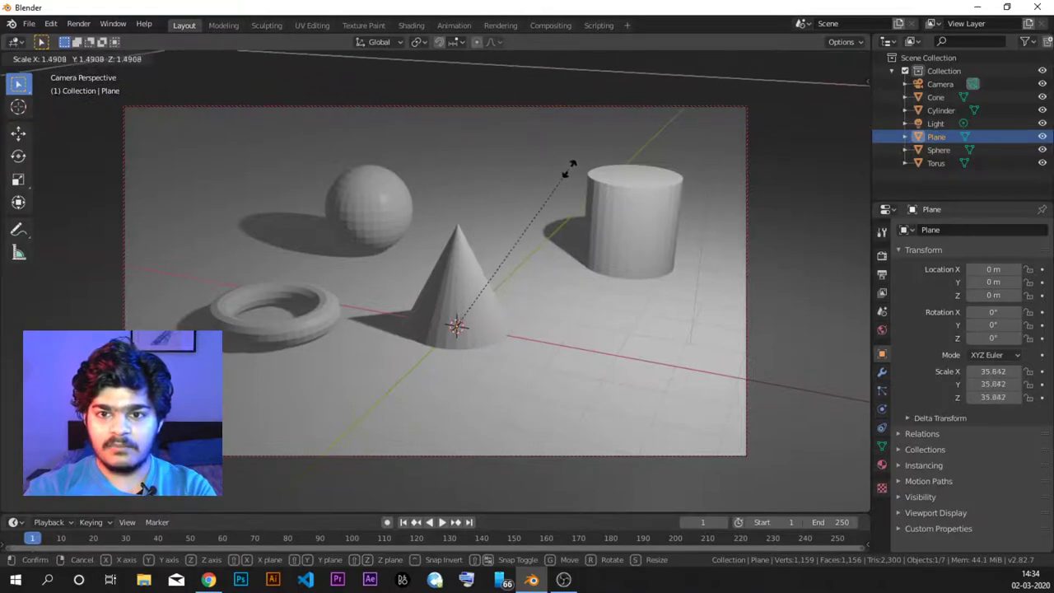
click(586, 160)
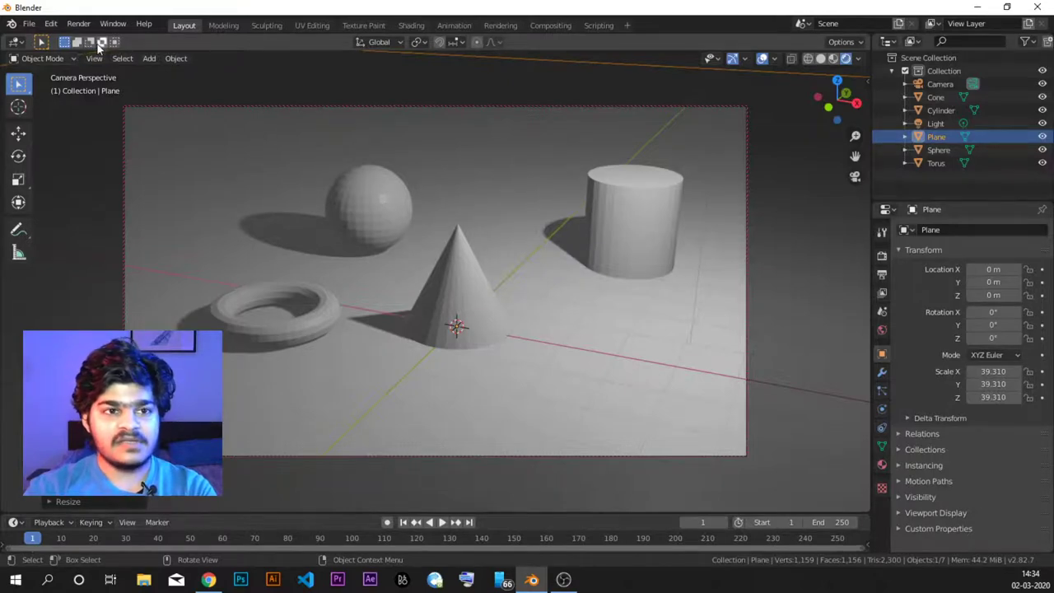
Render the camera shot with Render > Render Image and inspect it in the maximized Render window.
click(80, 24)
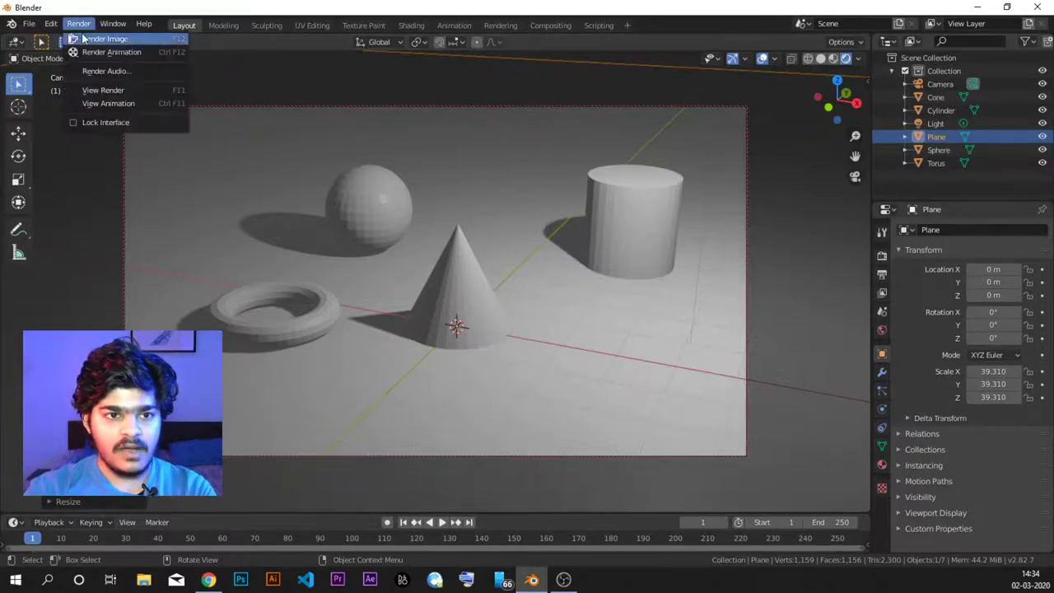
click(86, 38)
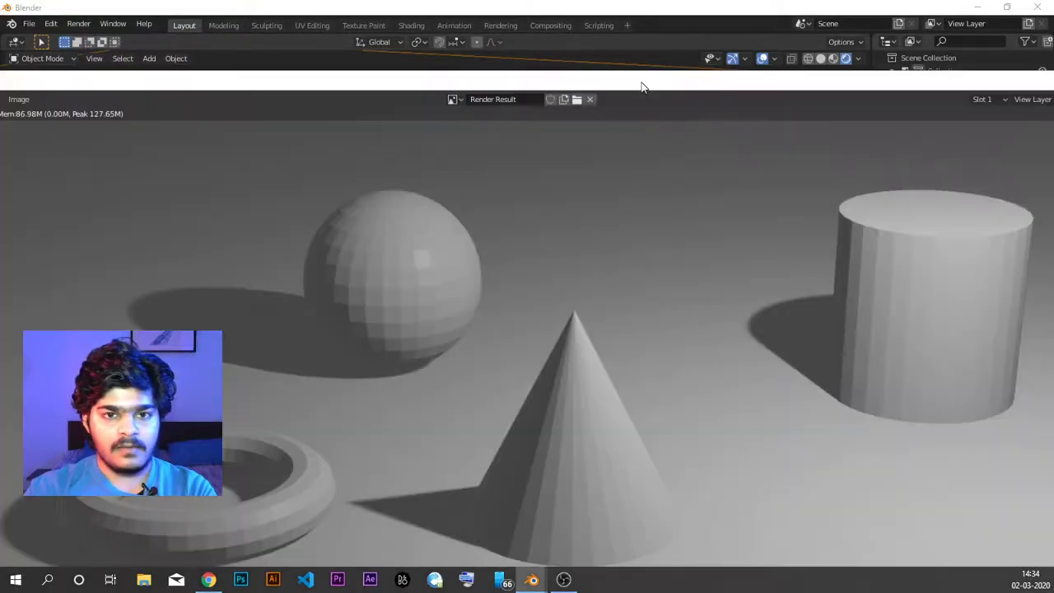
drag(641, 82, 535, 2)
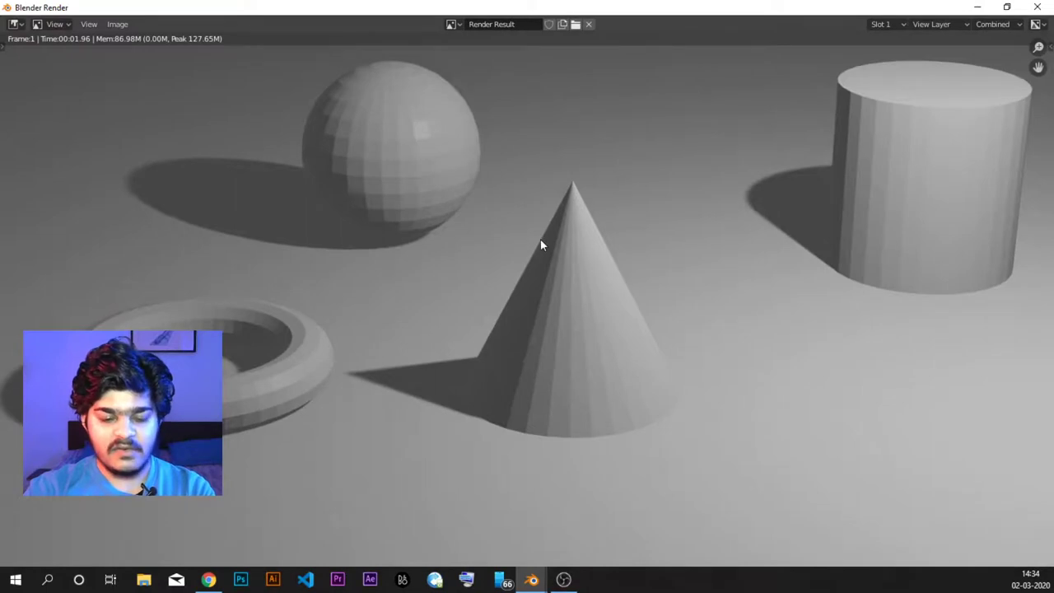
scroll(540, 241, down, 3)
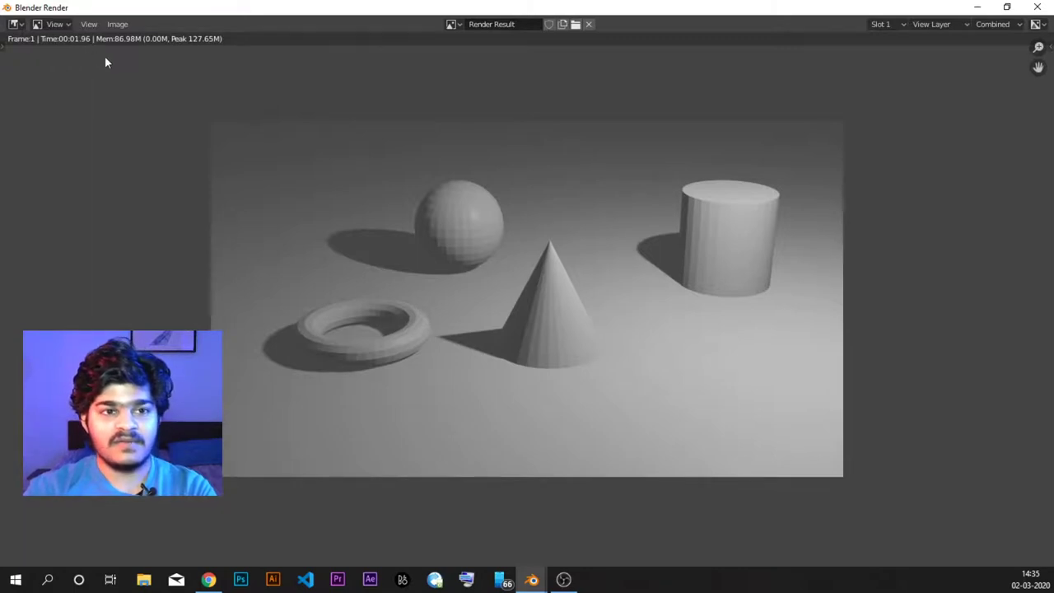
scroll(516, 294, down, 2)
scroll(538, 295, up, 2)
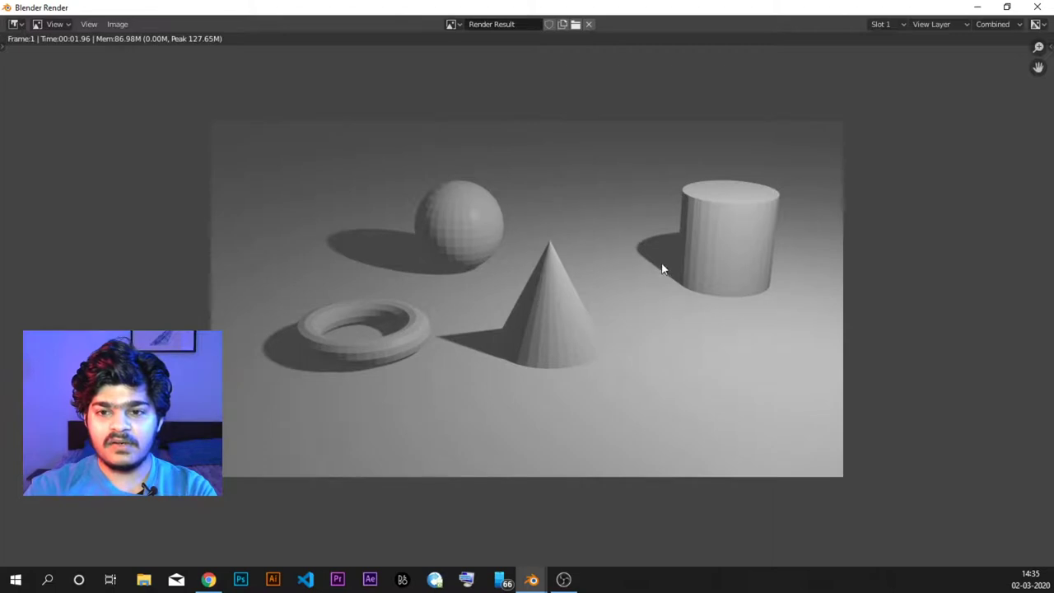
middle_drag(664, 271, 480, 254)
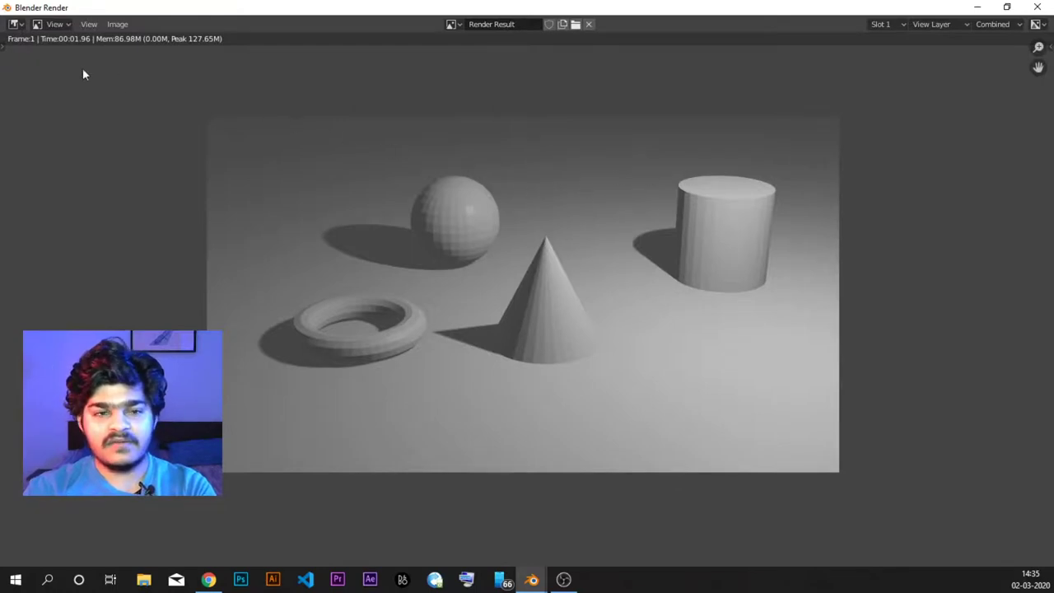
Start Image > Save As and browse to the MyProjects folder on drive G:.
click(125, 27)
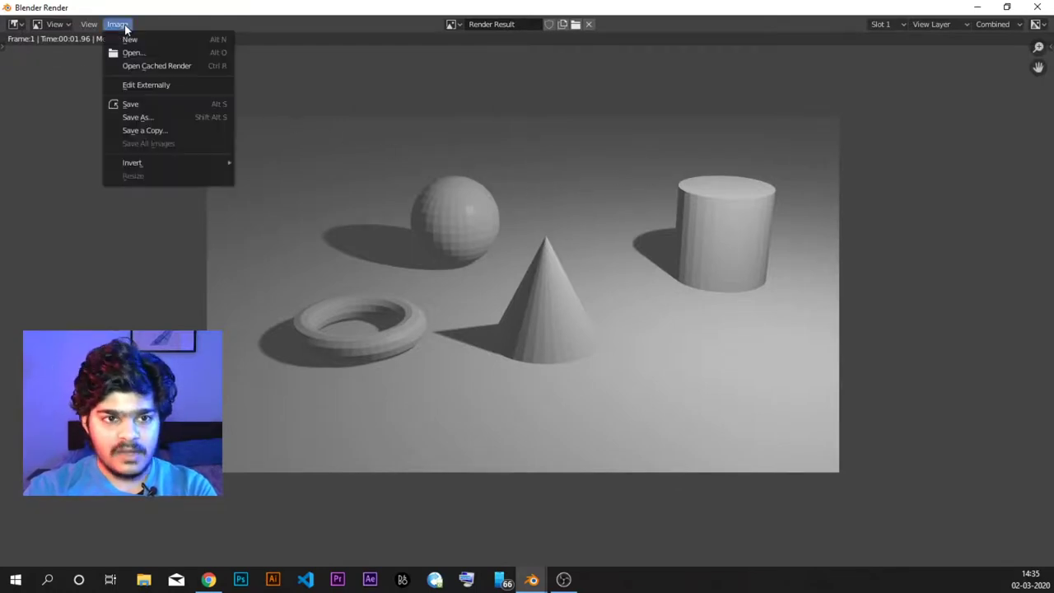
click(142, 102)
key(Escape)
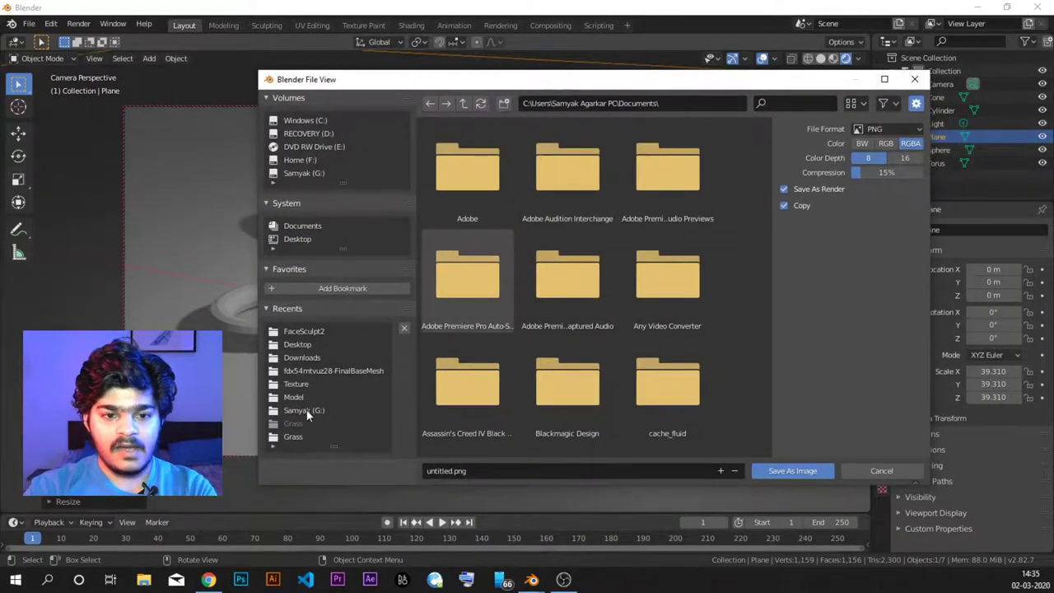
click(307, 410)
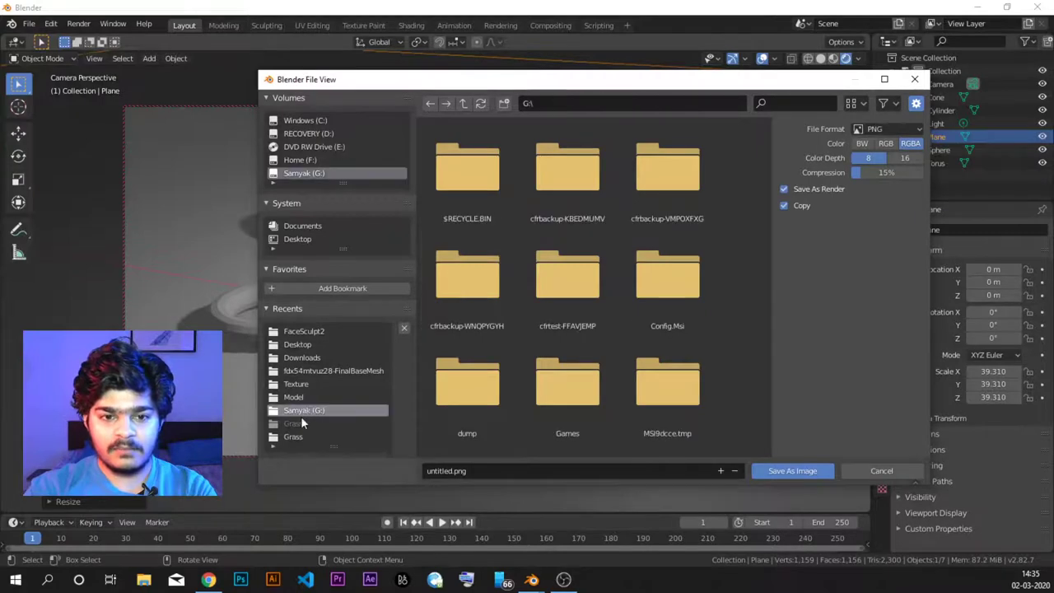
scroll(705, 389, down, 3)
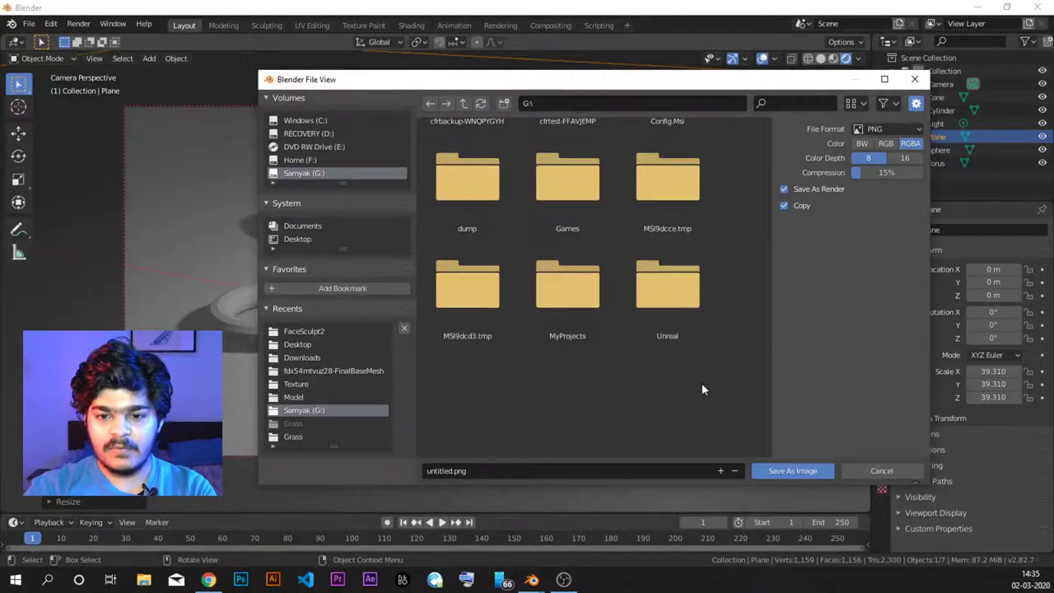
double_click(562, 284)
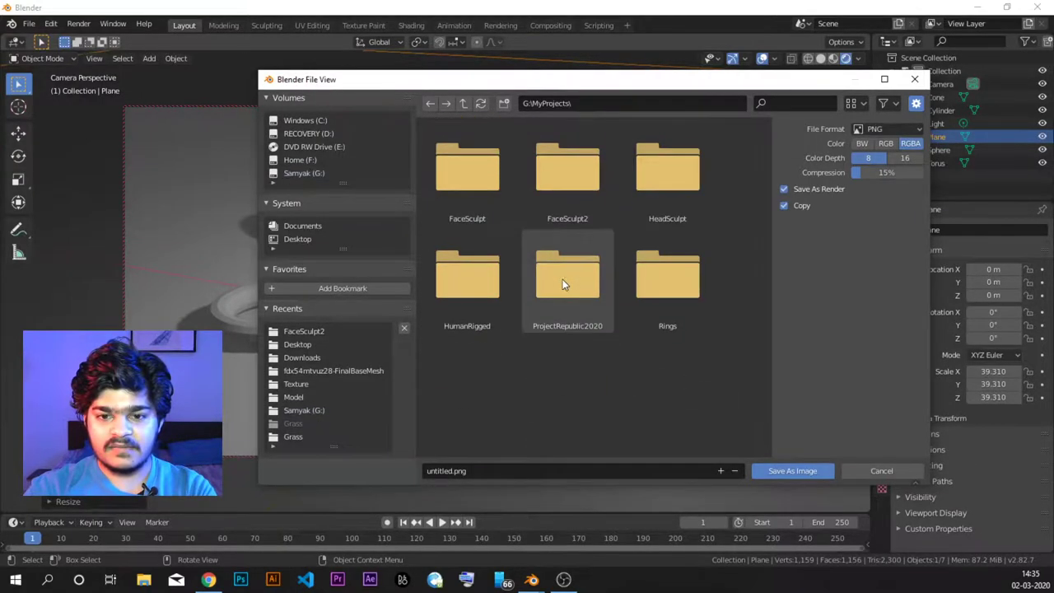
Create a new folder named 'Blender Tutorial Renders' inside MyProjects.
right_click(551, 420)
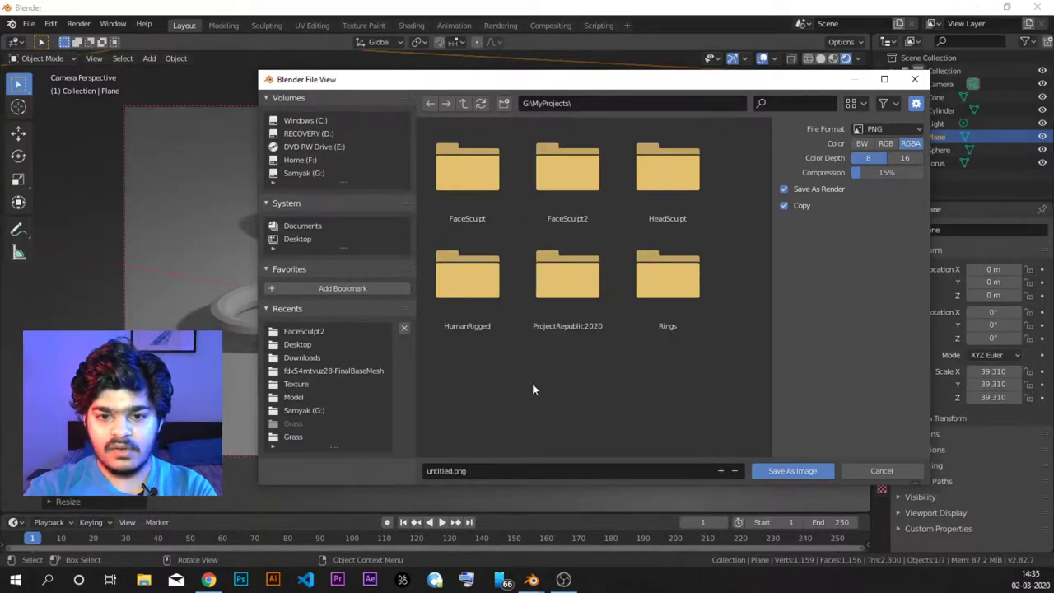
click(505, 103)
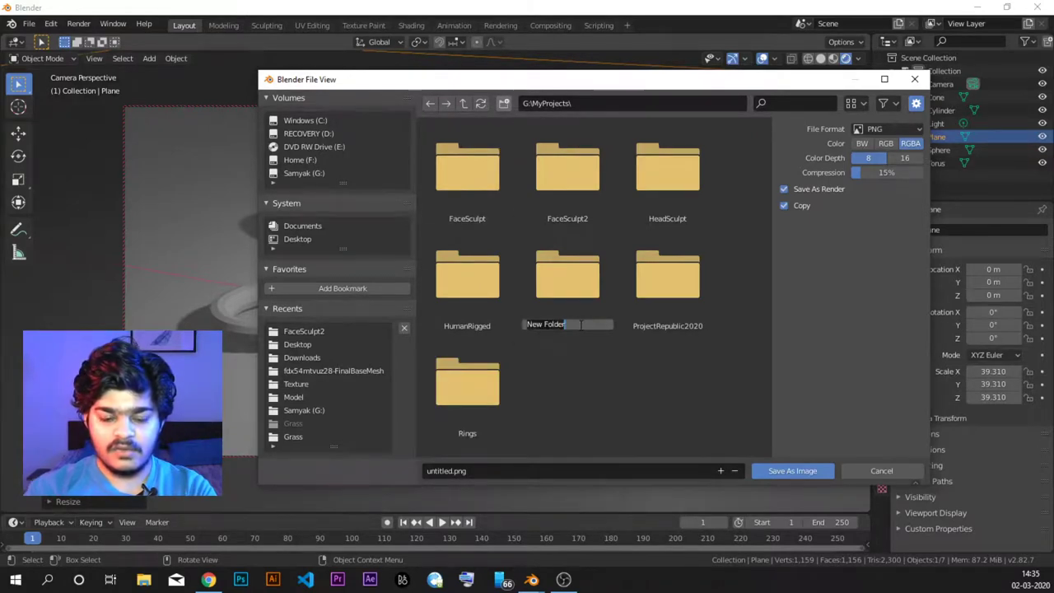
text(Blo)
text(ender)
key(BackSpace)
key(BackSpace)
key(BackSpace)
key(BackSpace)
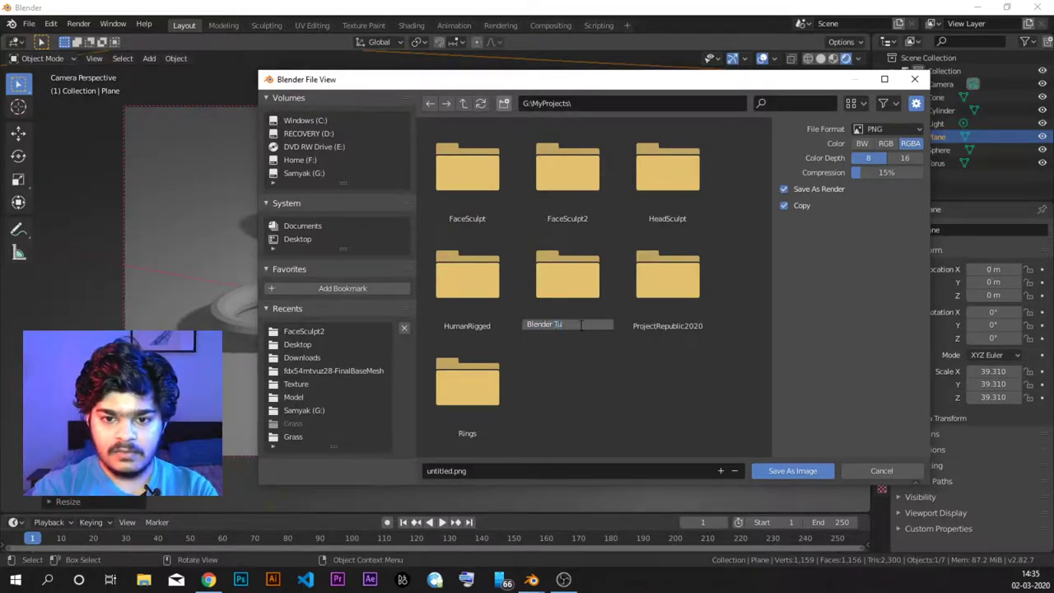
text(t)
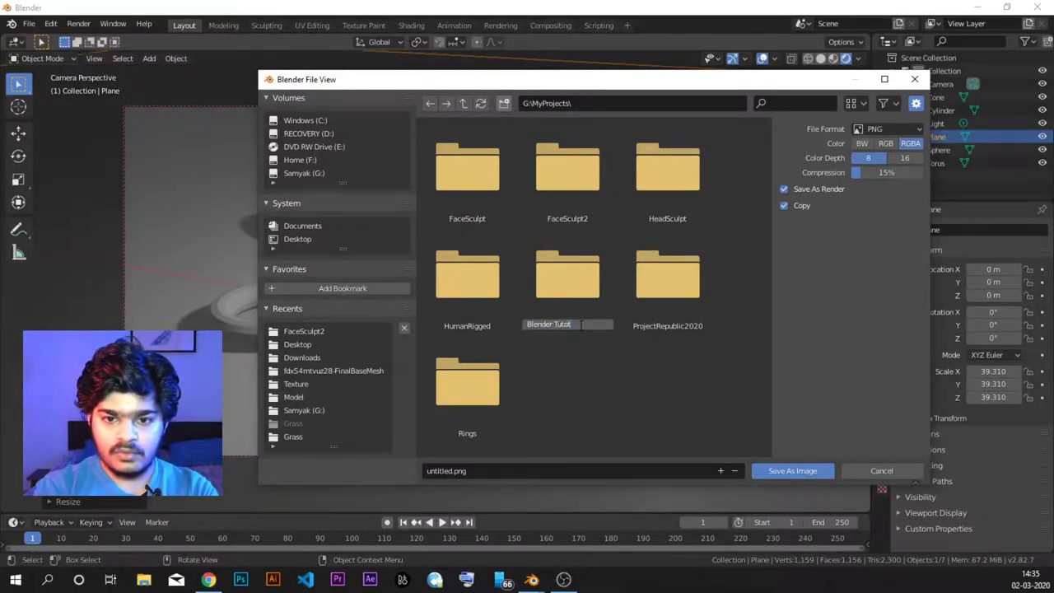
key(BackSpace)
text(rial Renders)
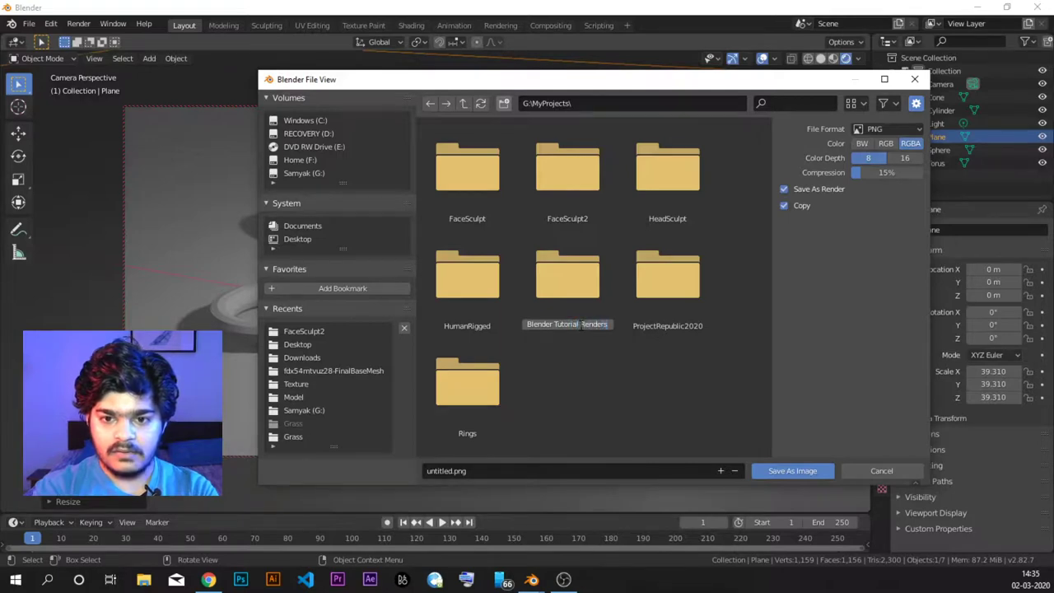
key(Return)
Open the Blender Tutorial Renders folder and save the render as Tutorial9.png.
click(485, 191)
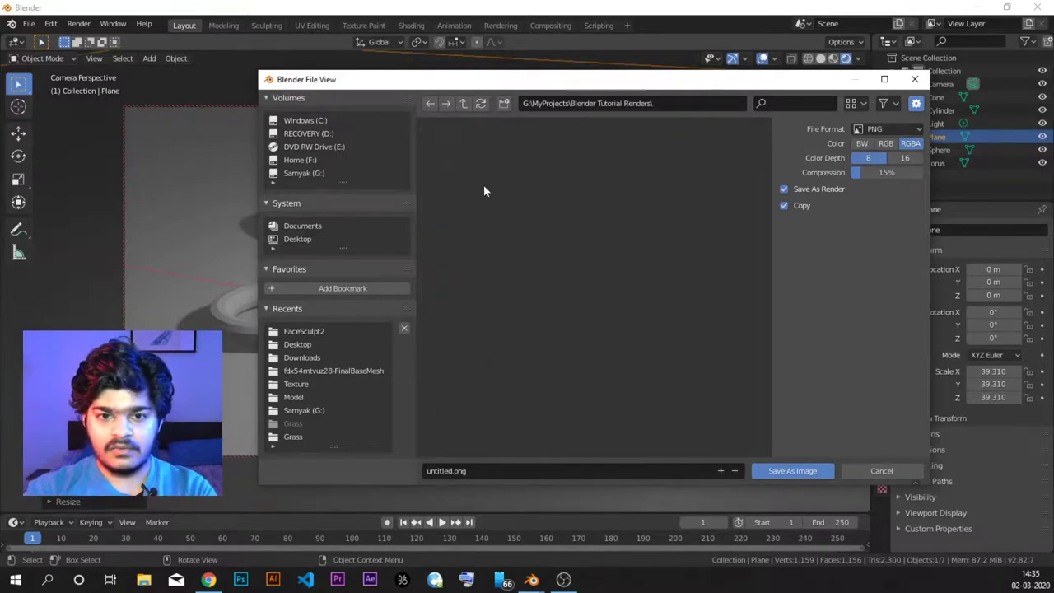
click(445, 470)
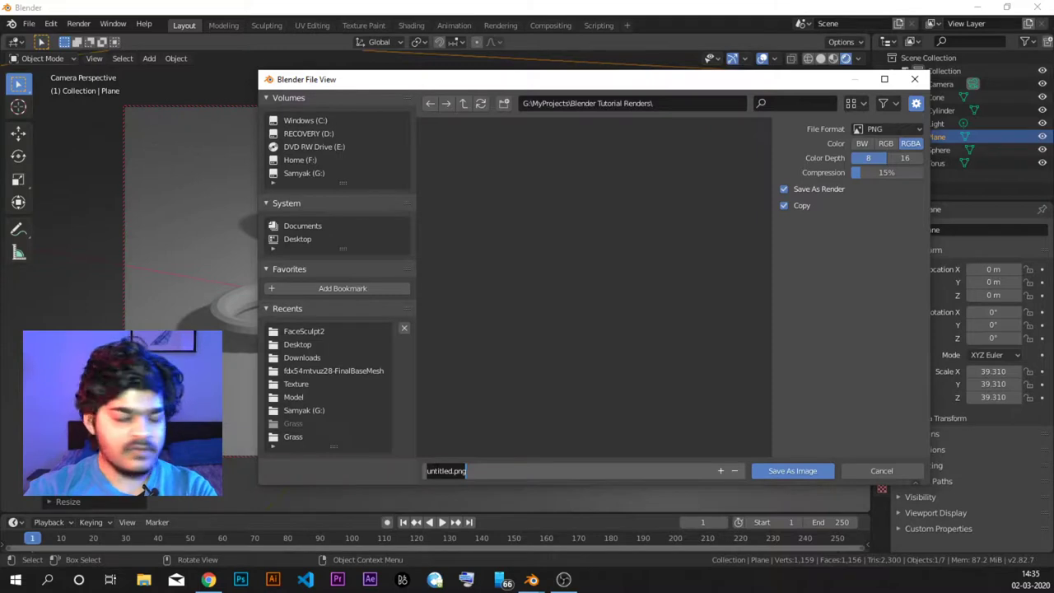
click(436, 472)
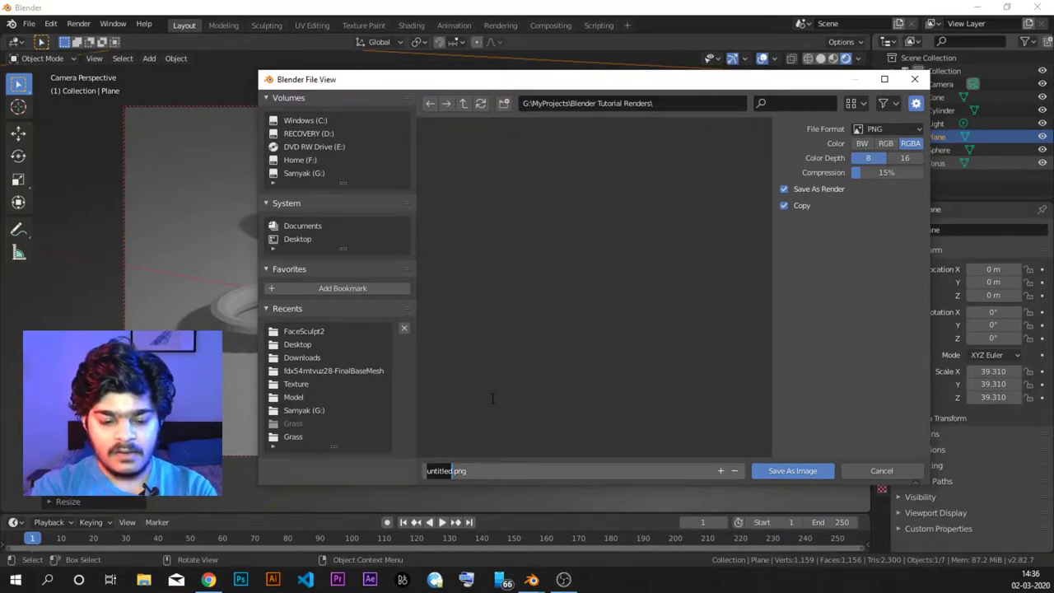
text(Tutorial)
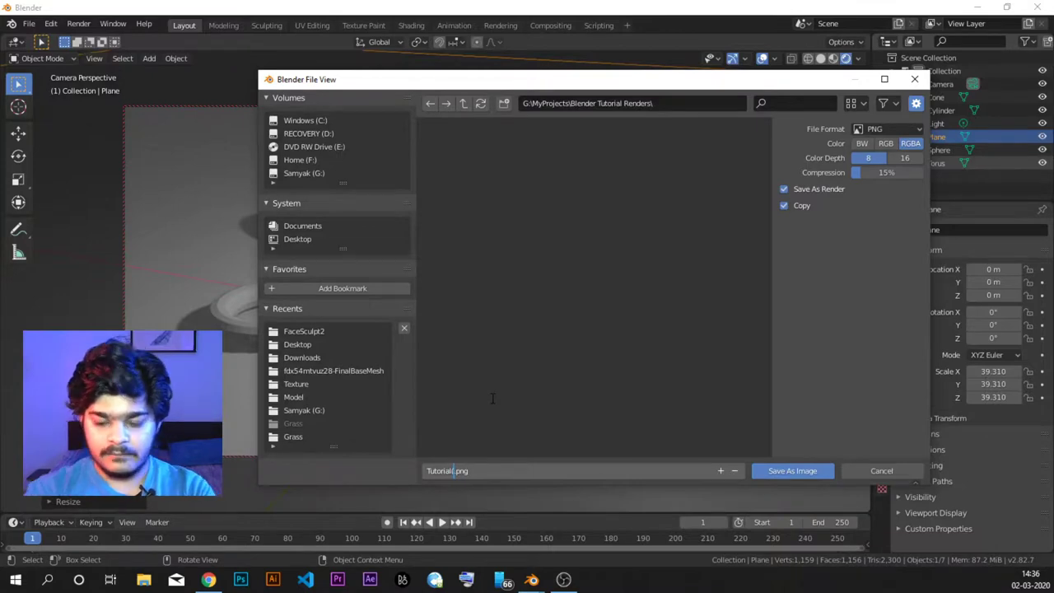
text(9)
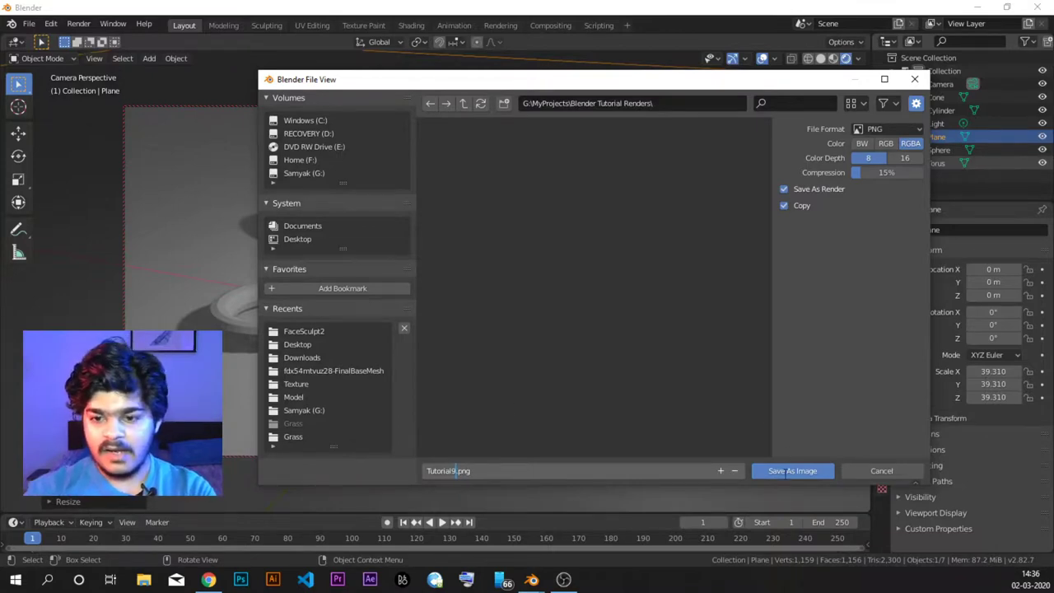
key(Return)
click(788, 473)
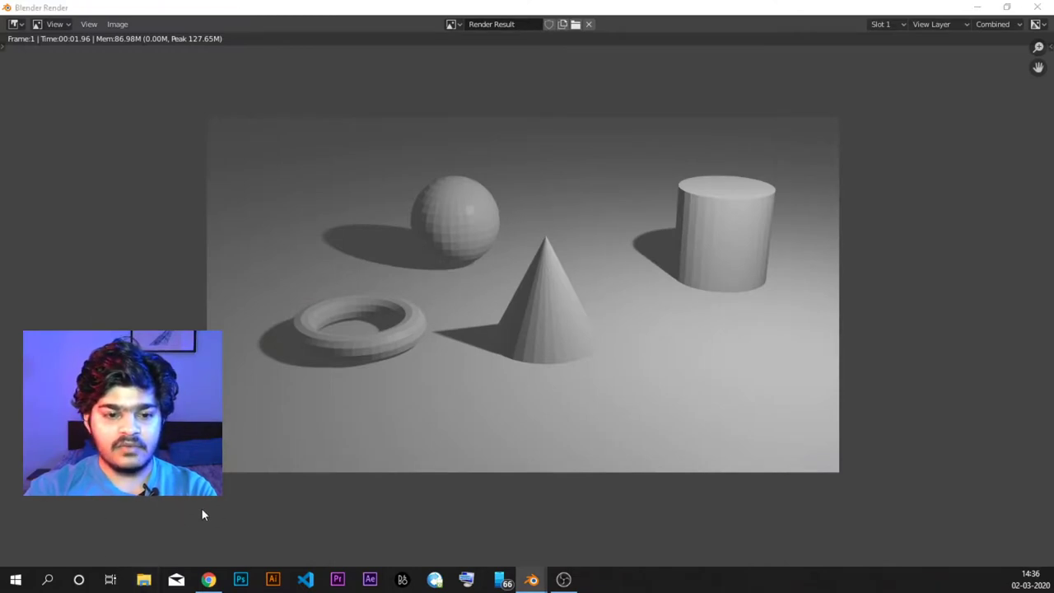
In File Explorer, browse to G:\MyProjects\Blender Tutorial Renders and open Tutorial9.png.
key(super+e)
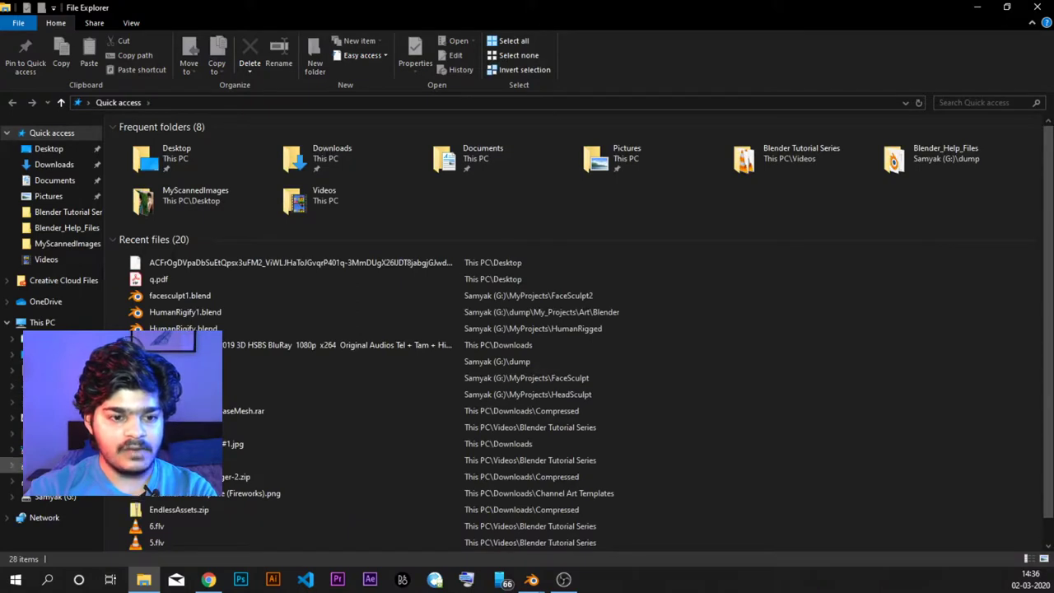
click(51, 496)
click(326, 170)
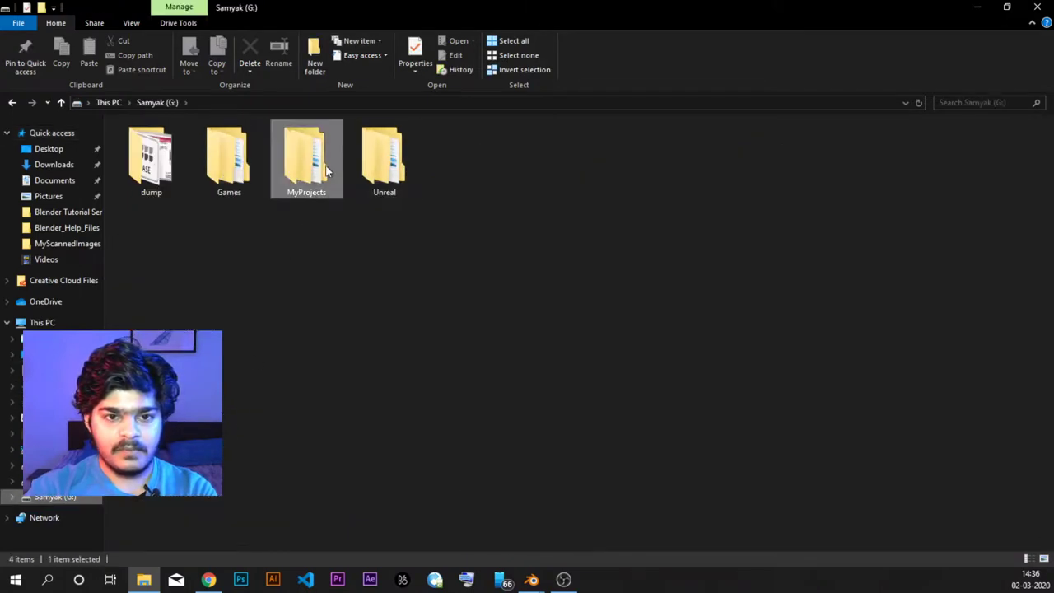
double_click(327, 171)
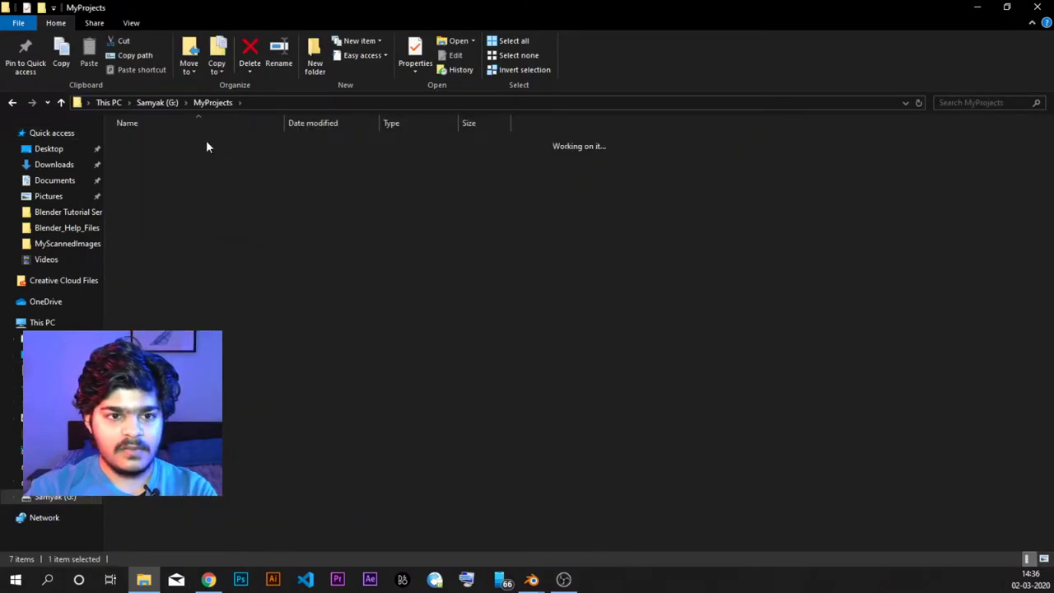
double_click(177, 160)
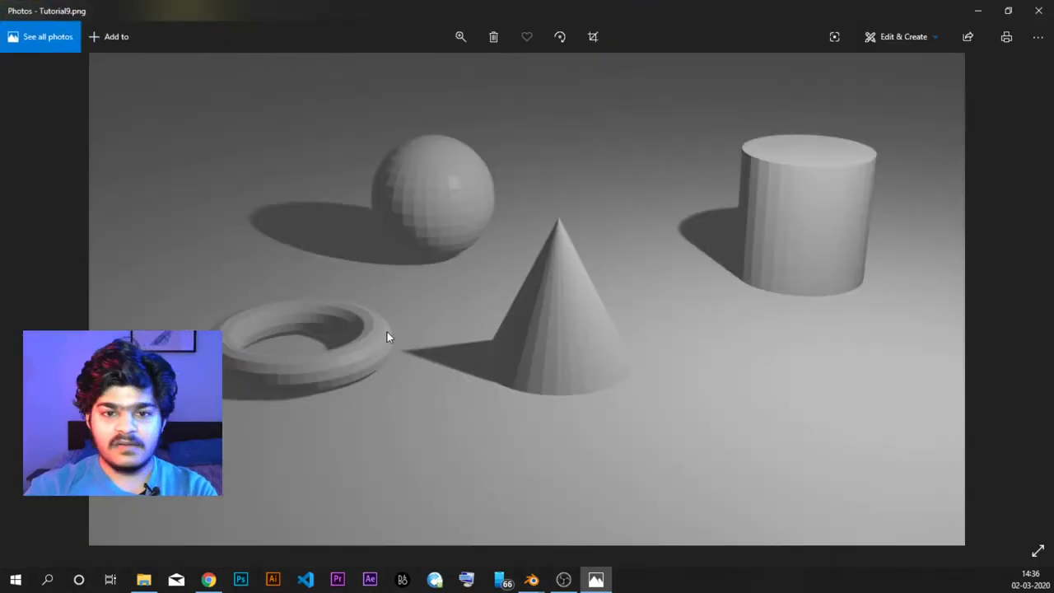
View Tutorial9.png full screen in Photos, then close Photos.
click(1038, 551)
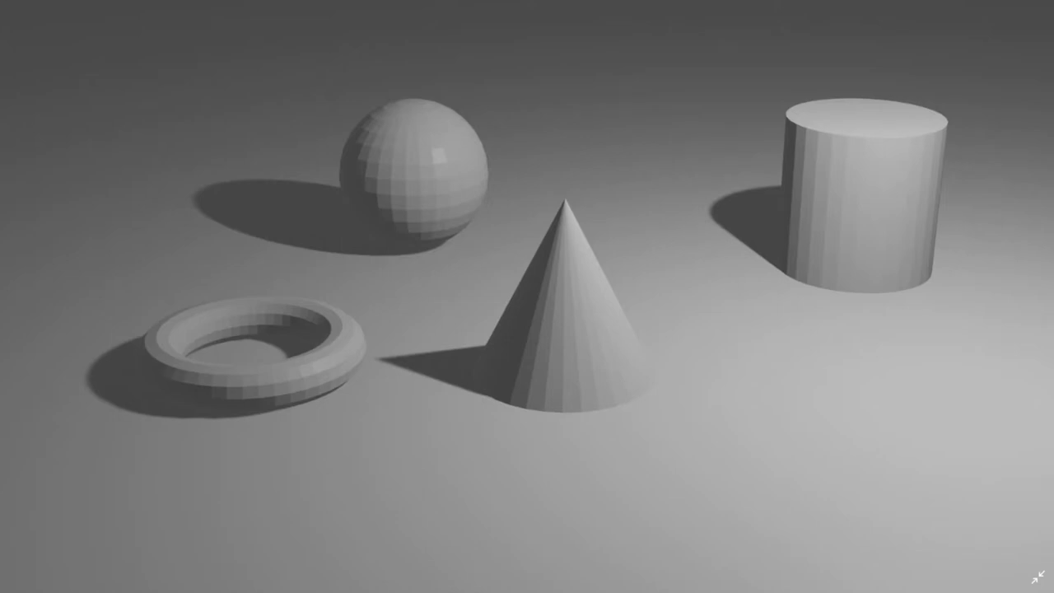
mouse_move(788, 5)
click(1036, 10)
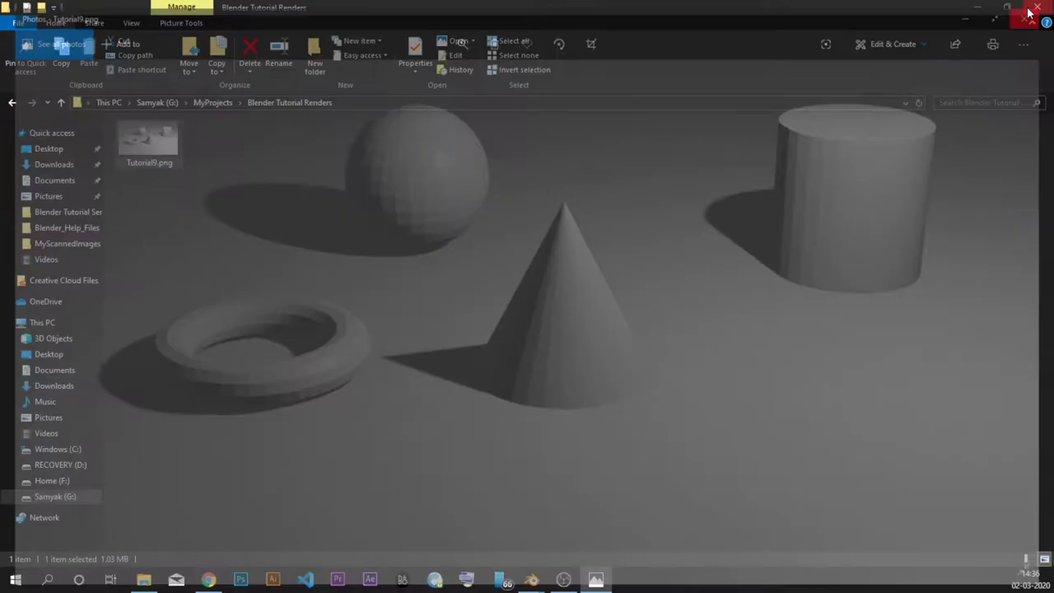
Close File Explorer and the Render window, advance to frame 2, and orbit the scene.
click(1036, 8)
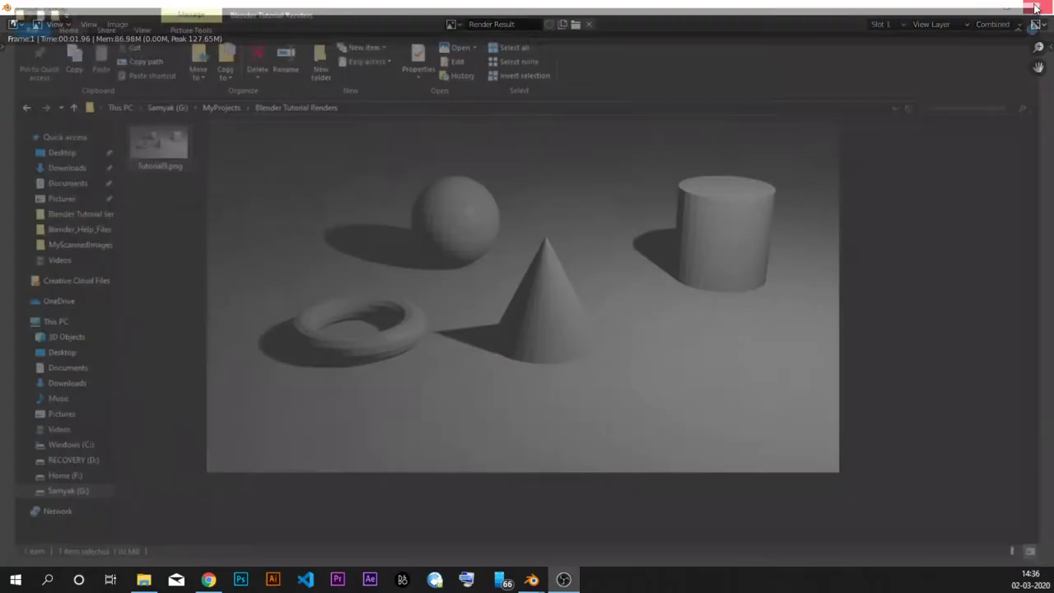
click(1039, 8)
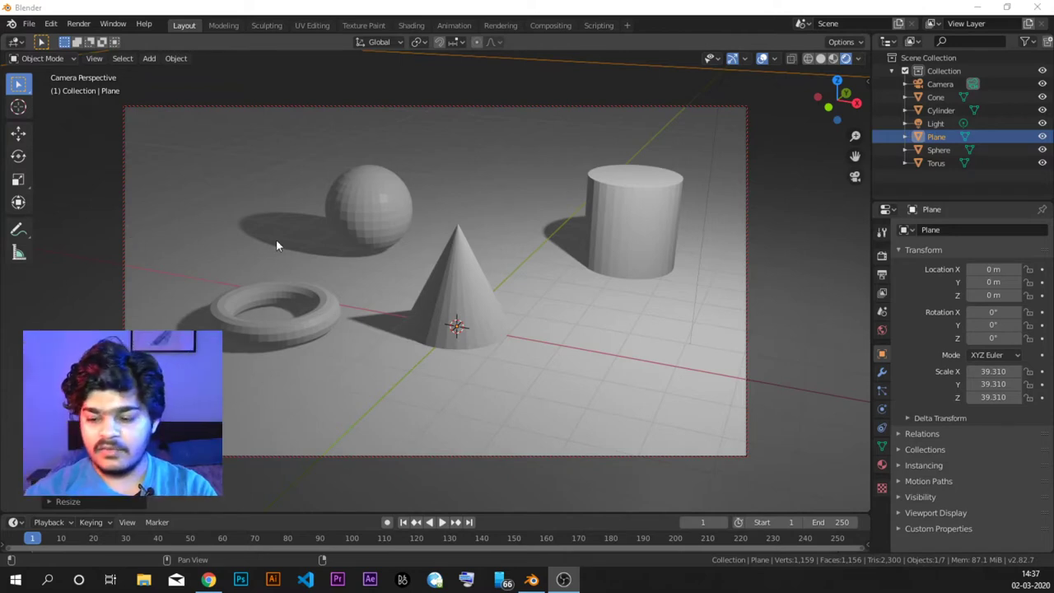
key(Right)
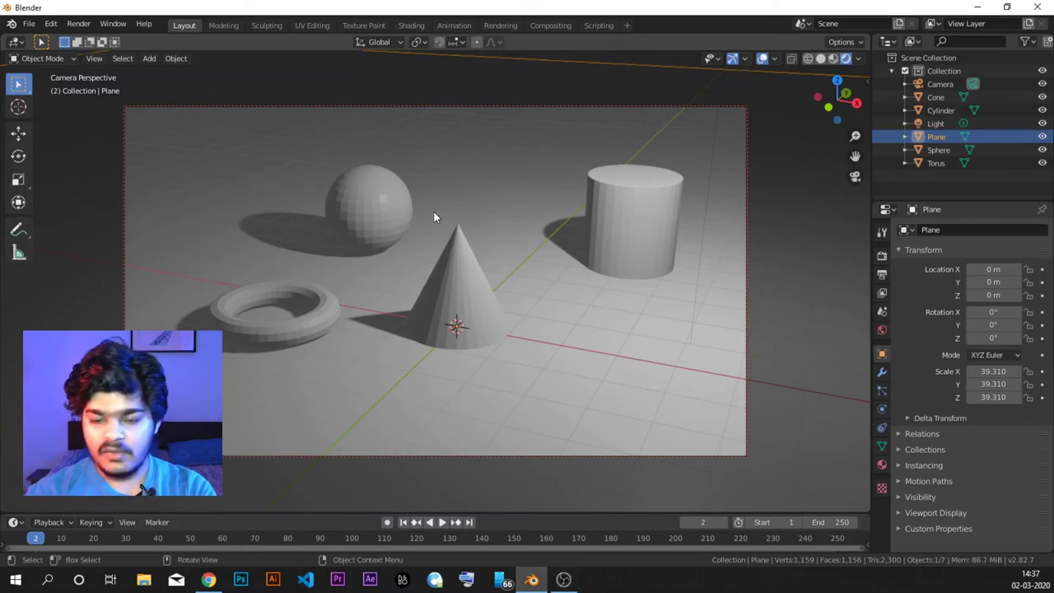
middle_drag(434, 217, 461, 226)
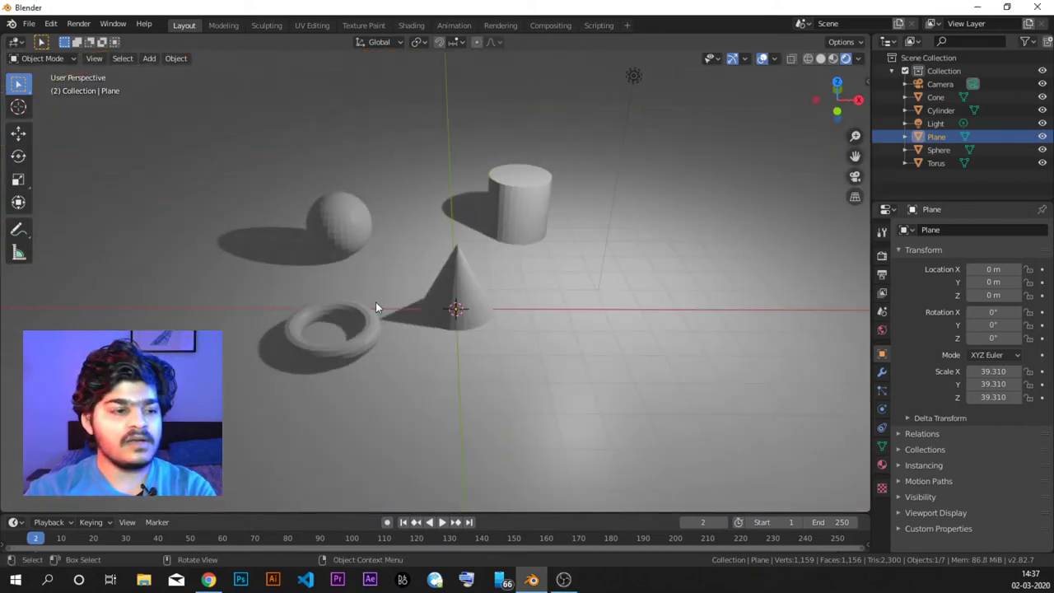
middle_drag(440, 341, 444, 320)
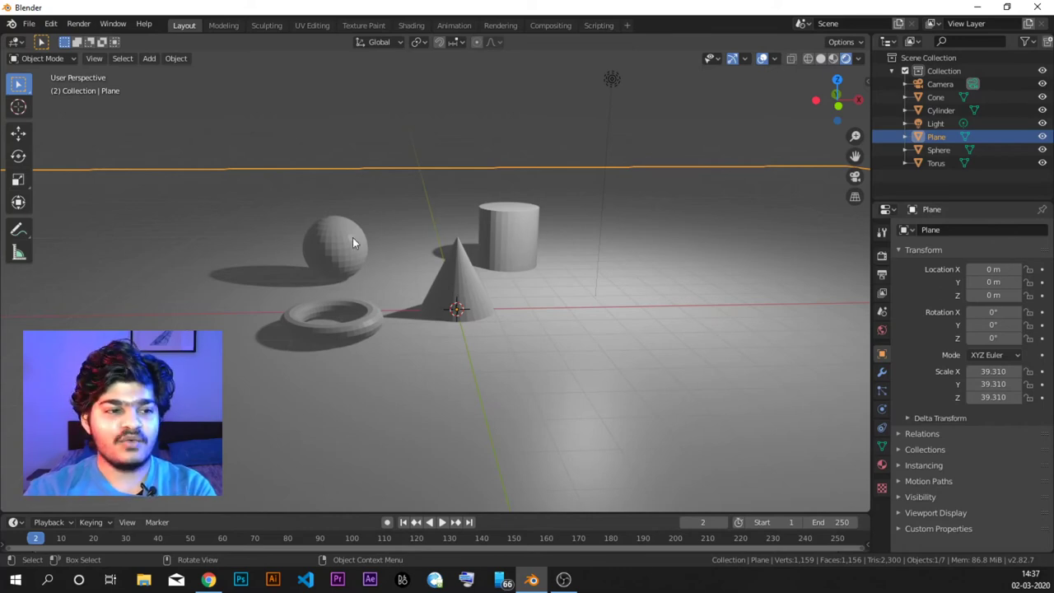
middle_drag(380, 266, 372, 280)
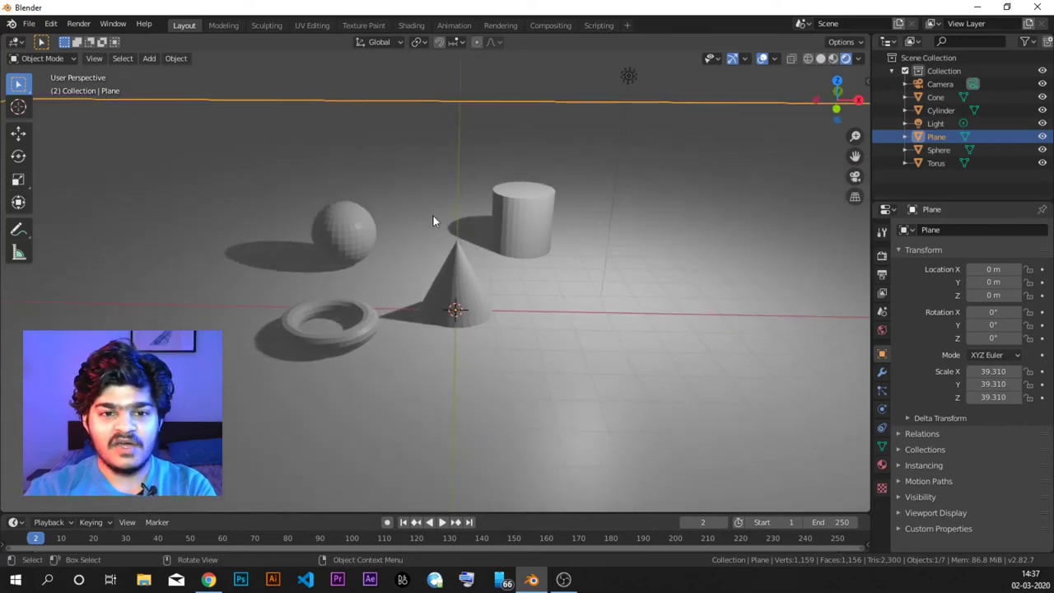